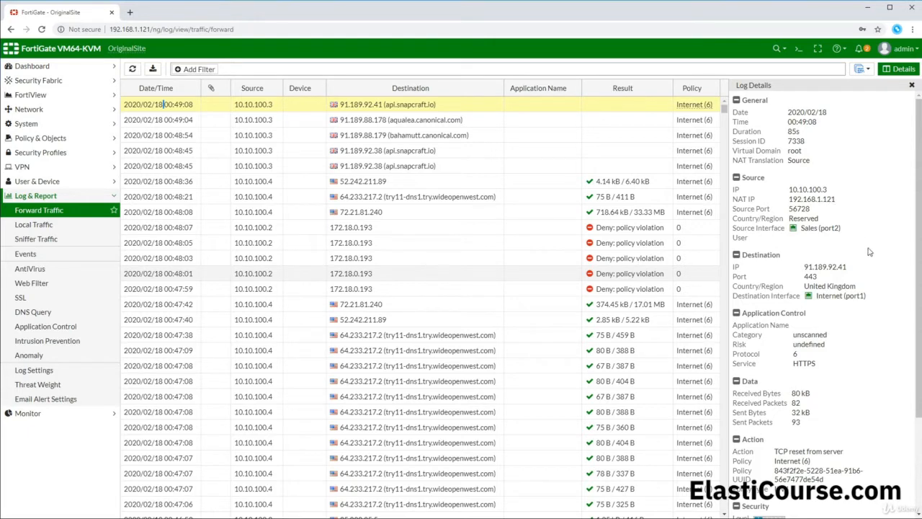
# - Examine the log details of the 00:49:08 entry and the denied 172.18.0.193 entry logged at 00:48:07
pyautogui.scroll(-1, 826, 282)
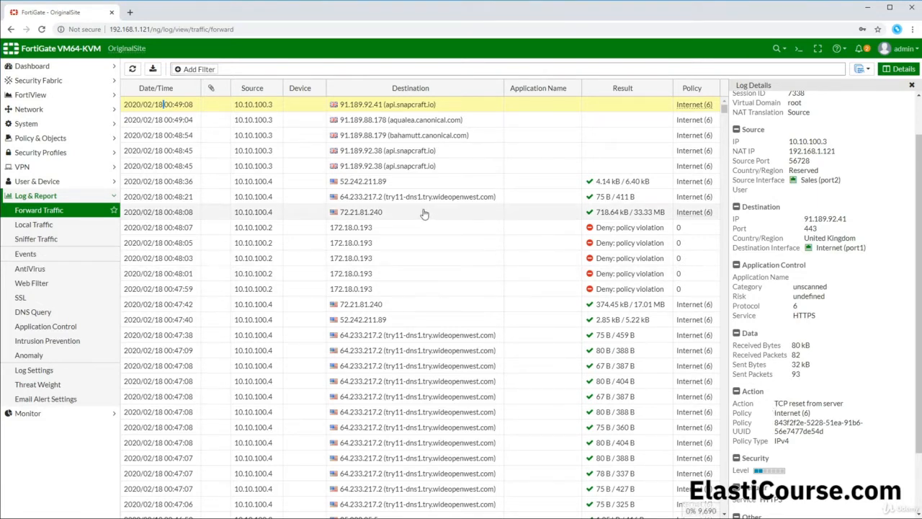
pyautogui.click(395, 232)
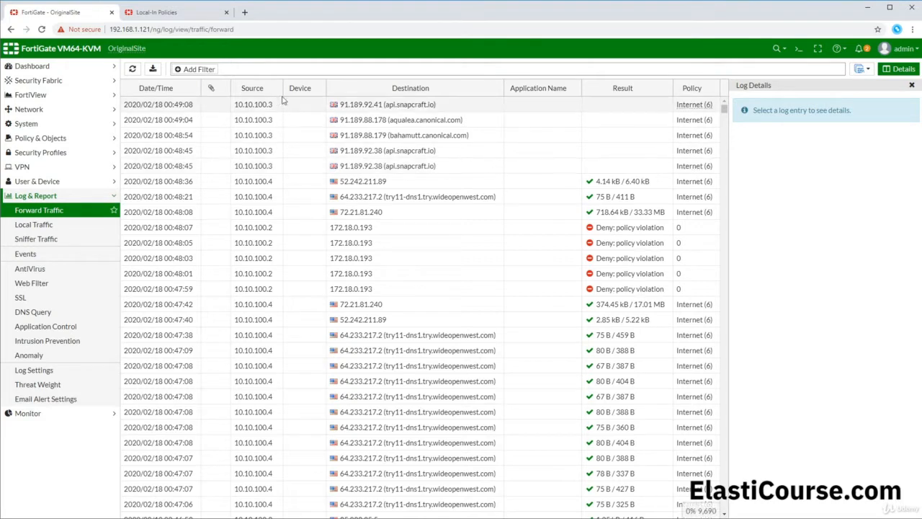
# - Filter the forward traffic log by Action, showing only entries with the value Deny
pyautogui.click(192, 69)
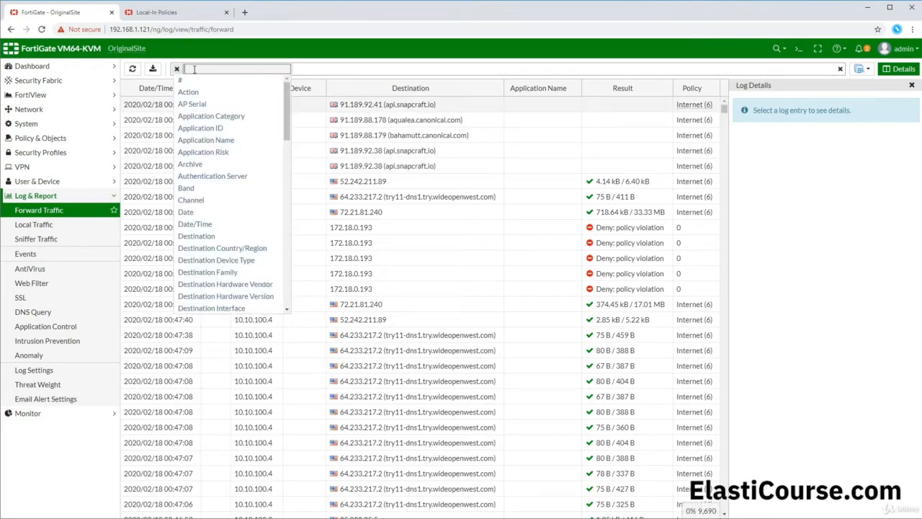
pyautogui.click(189, 92)
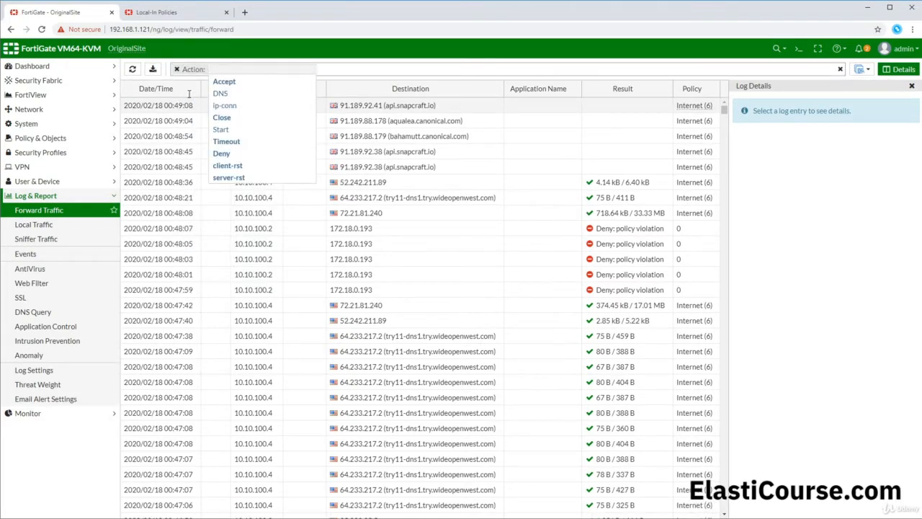
pyautogui.click(221, 153)
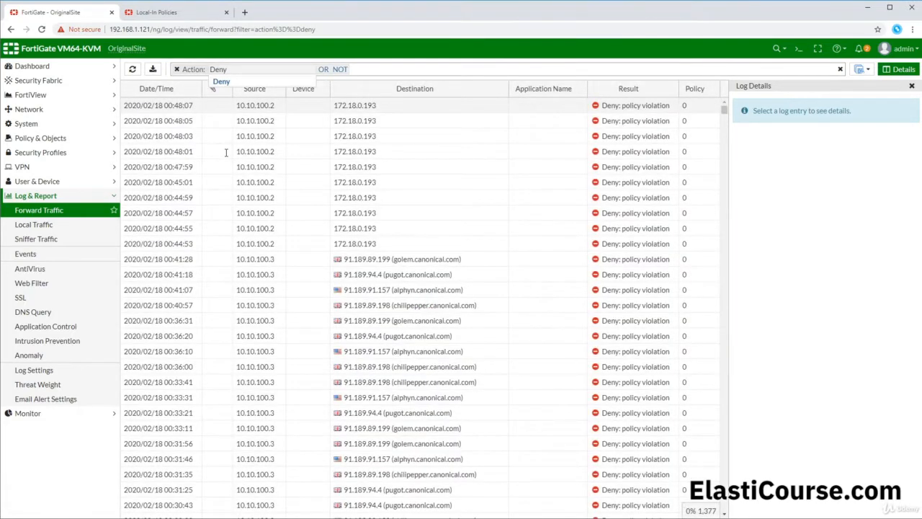
# - Replace the Action filter with a Destination filter for the address 64.233.217.2
pyautogui.click(177, 69)
pyautogui.click(182, 68)
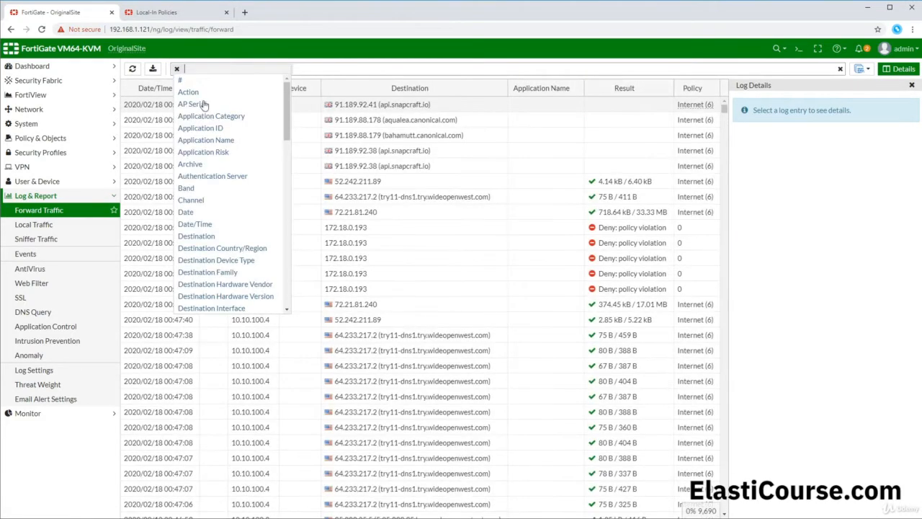
pyautogui.click(200, 236)
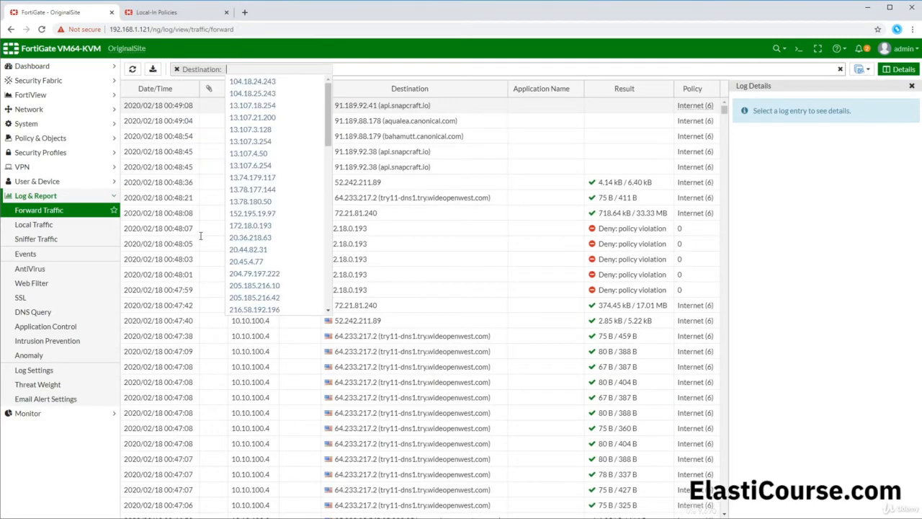
pyautogui.scroll(-8, 261, 166)
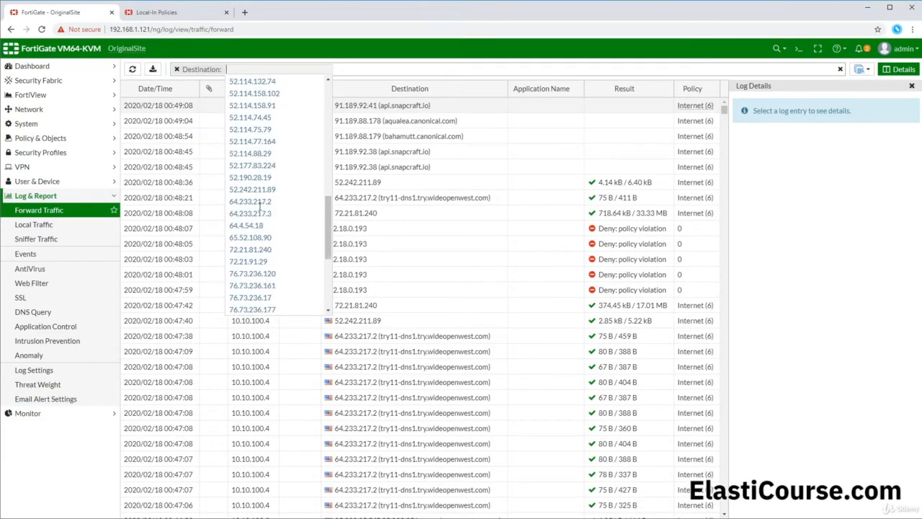
pyautogui.click(259, 204)
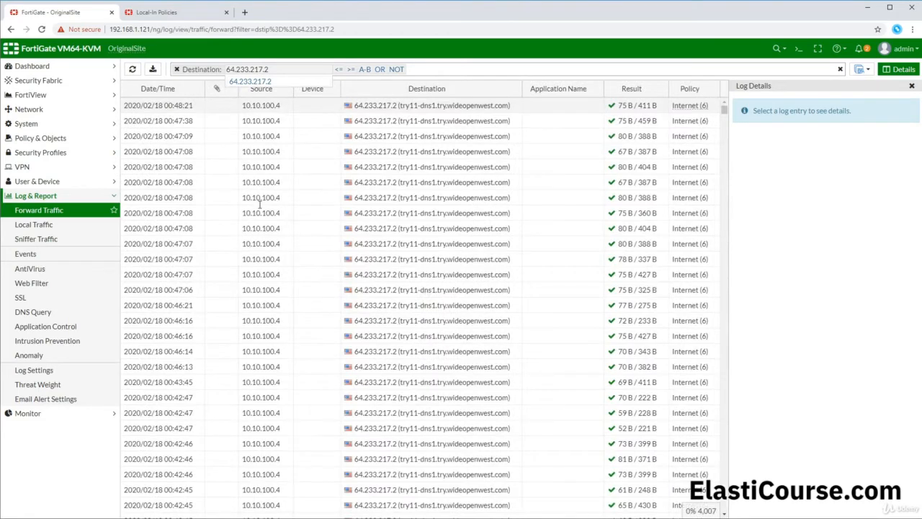
# - Replace the Destination filter with a Destination Port filter for port 443
pyautogui.click(176, 69)
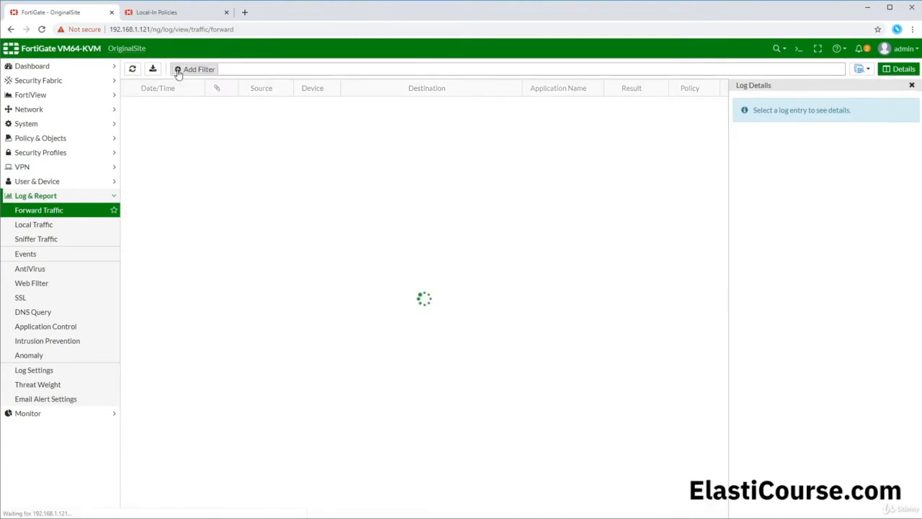
pyautogui.click(184, 69)
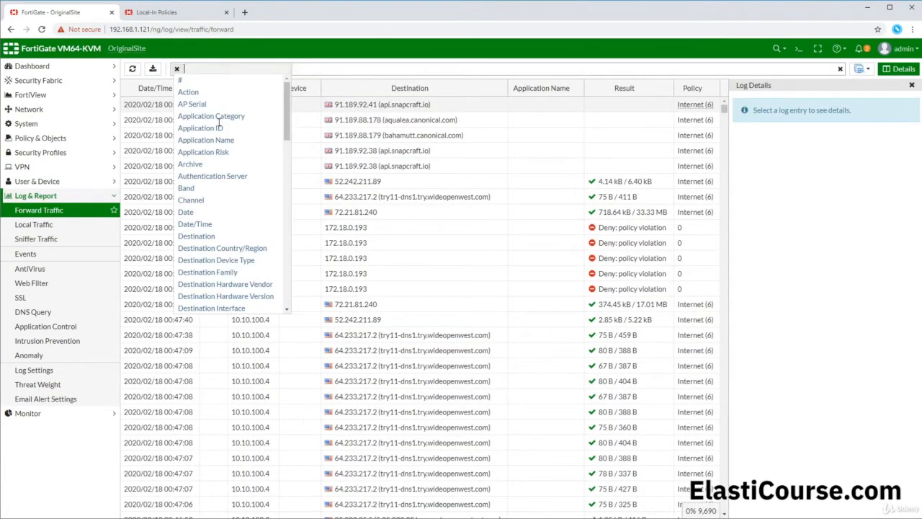
pyautogui.scroll(-1, 214, 157)
pyautogui.scroll(-2, 214, 157)
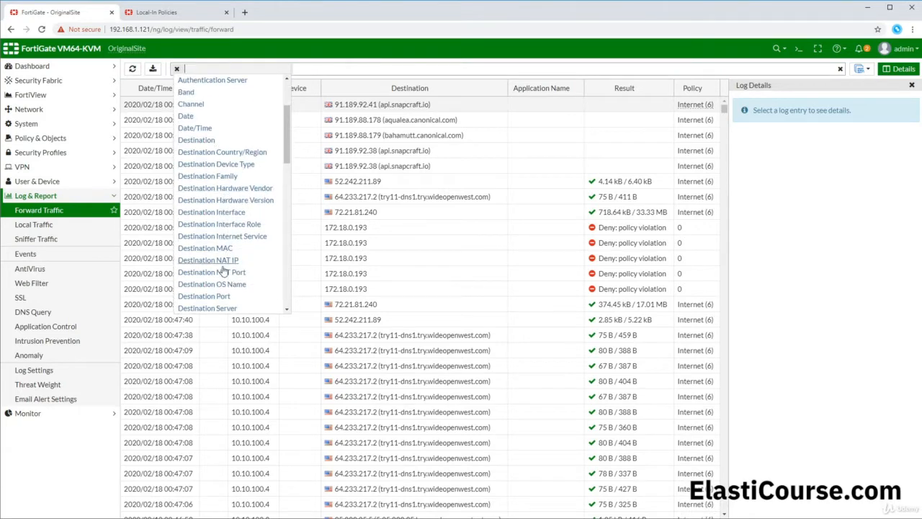
pyautogui.click(221, 297)
pyautogui.click(251, 93)
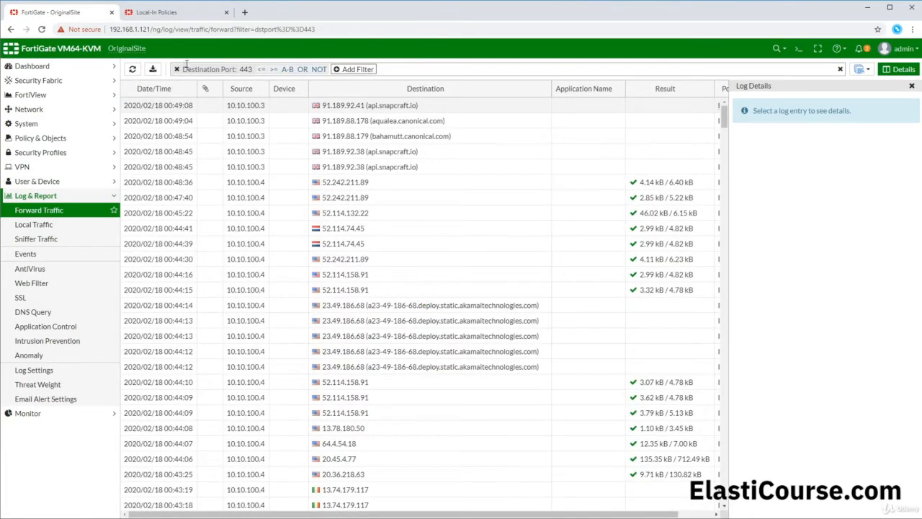
# - Remove the Destination Port filter and filter the forward traffic log by the VPN name VPN2NEwSite
pyautogui.click(177, 69)
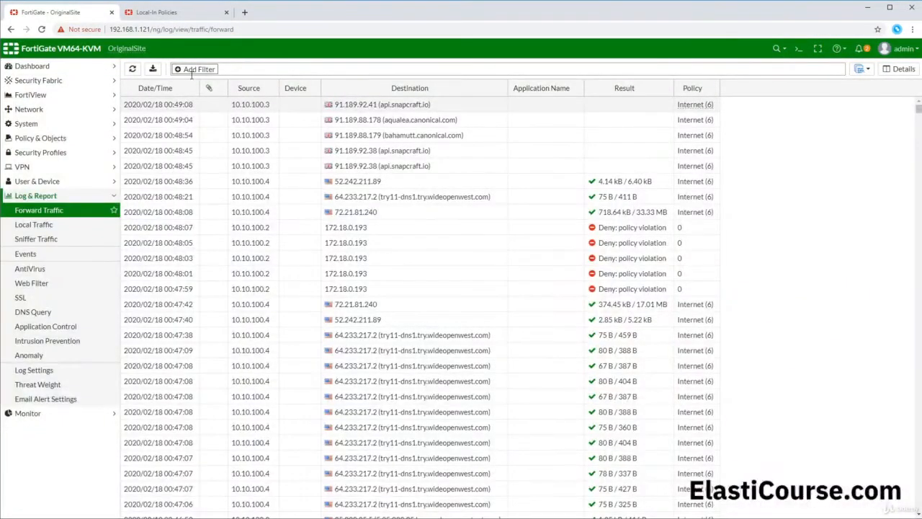
pyautogui.click(192, 72)
pyautogui.scroll(-6, 202, 126)
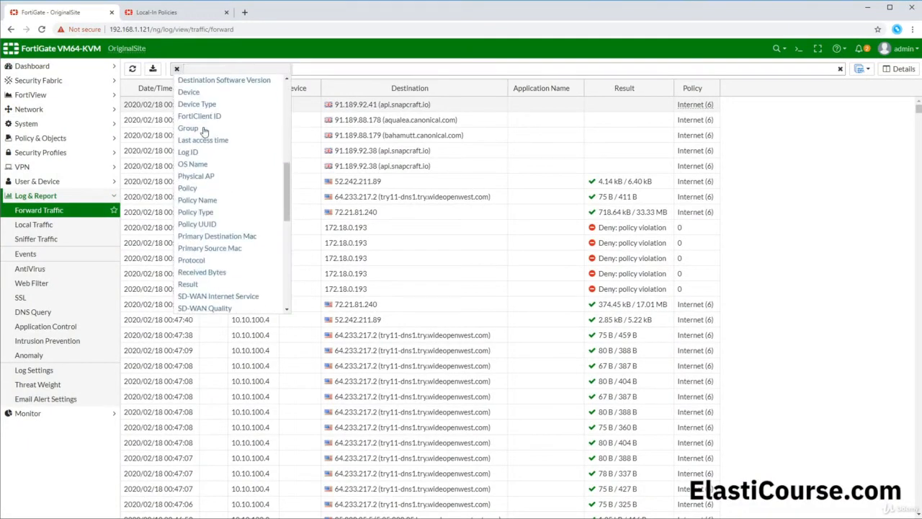
pyautogui.scroll(-6, 201, 127)
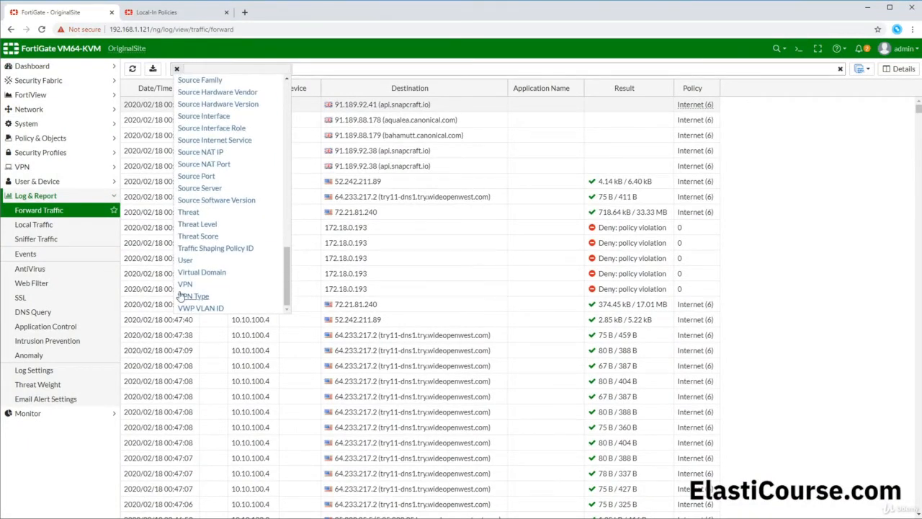
pyautogui.click(185, 284)
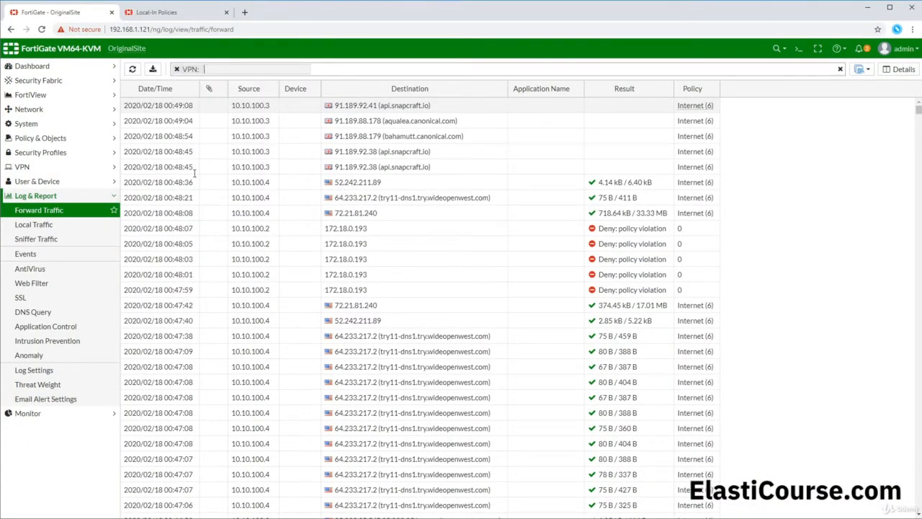
pyautogui.write('"')
pyautogui.write('VPN2NEwSite')
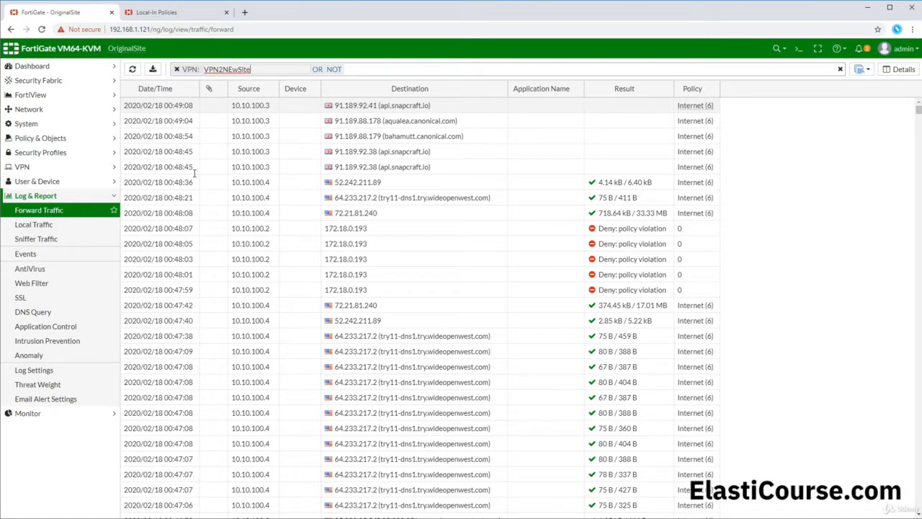
pyautogui.press('Return')
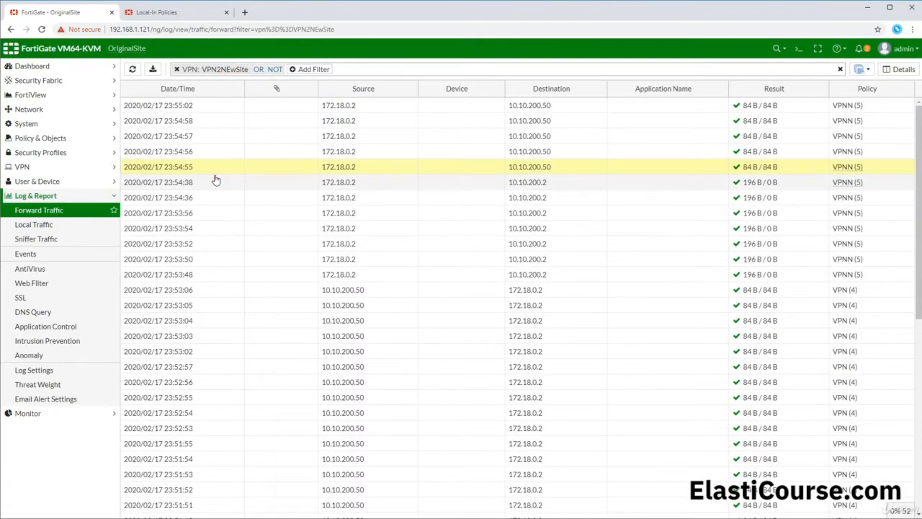
# - View the log details of the 23:54:38 VPN entry, look through the filtered entries, and close the details
pyautogui.doubleClick(214, 182)
pyautogui.scroll(-5, 216, 183)
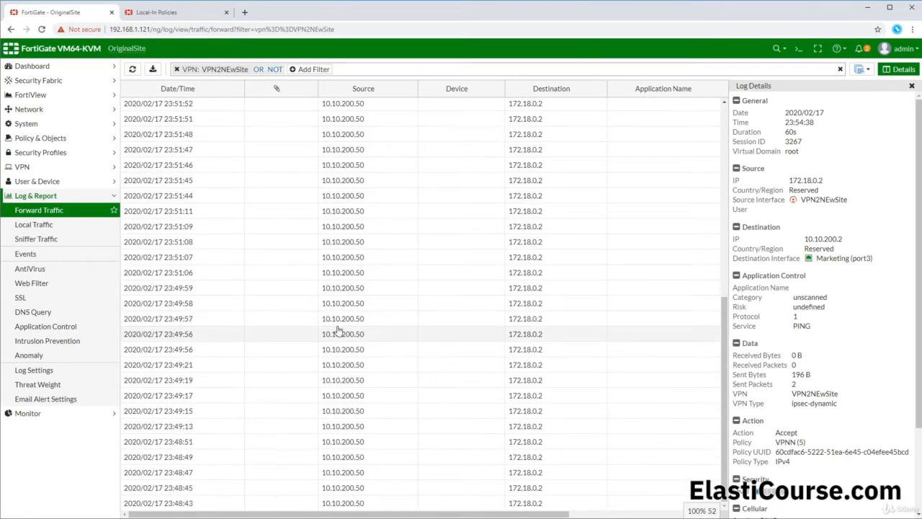
pyautogui.click(912, 86)
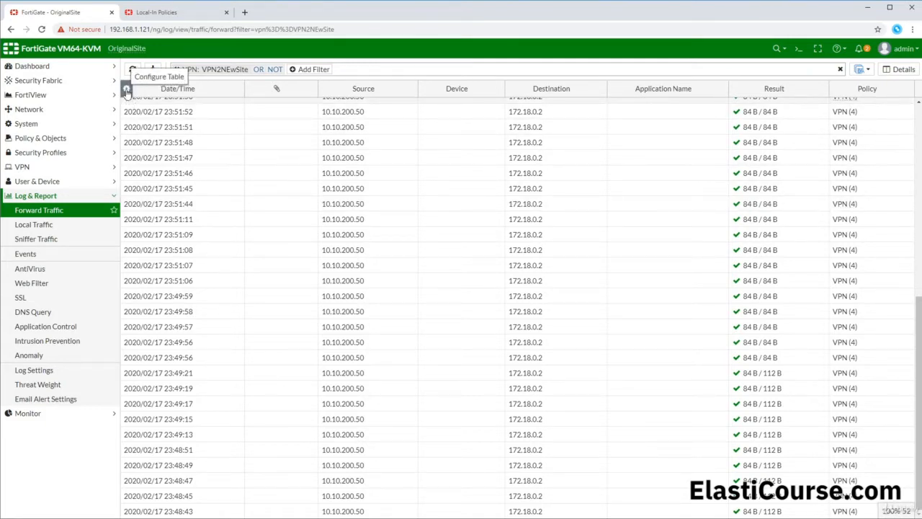
# - Configure the log table columns to hide Archive and show Action
pyautogui.click(127, 92)
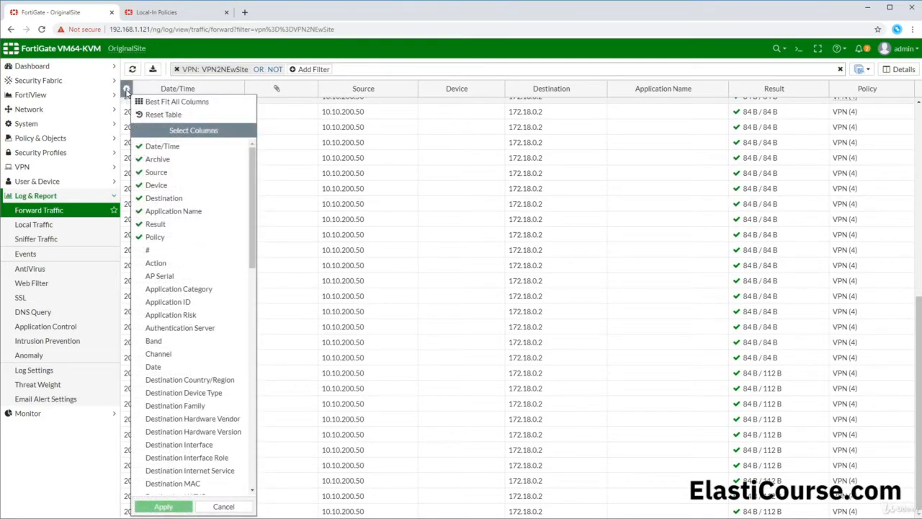
pyautogui.click(165, 161)
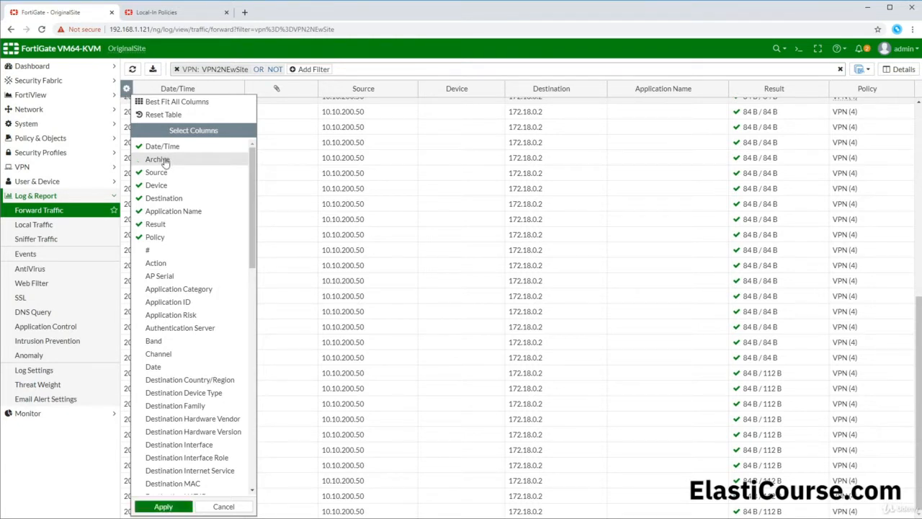
pyautogui.click(156, 264)
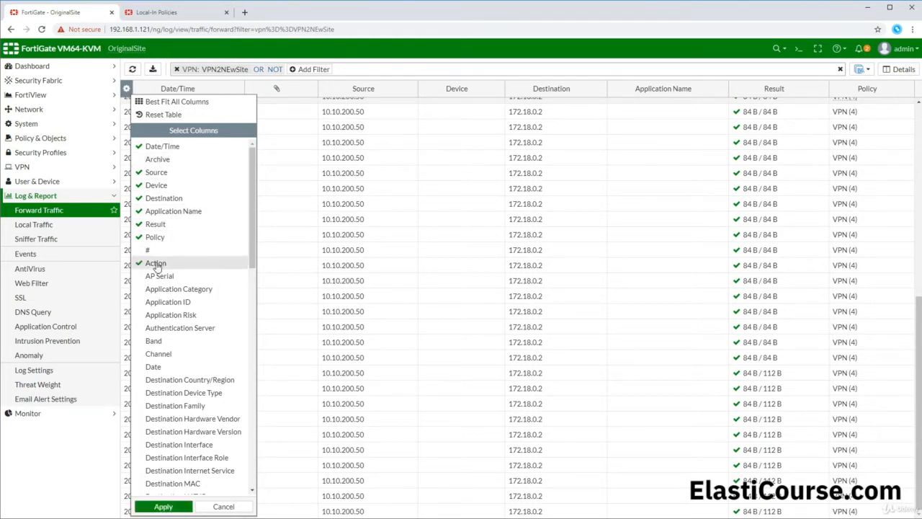
pyautogui.click(144, 508)
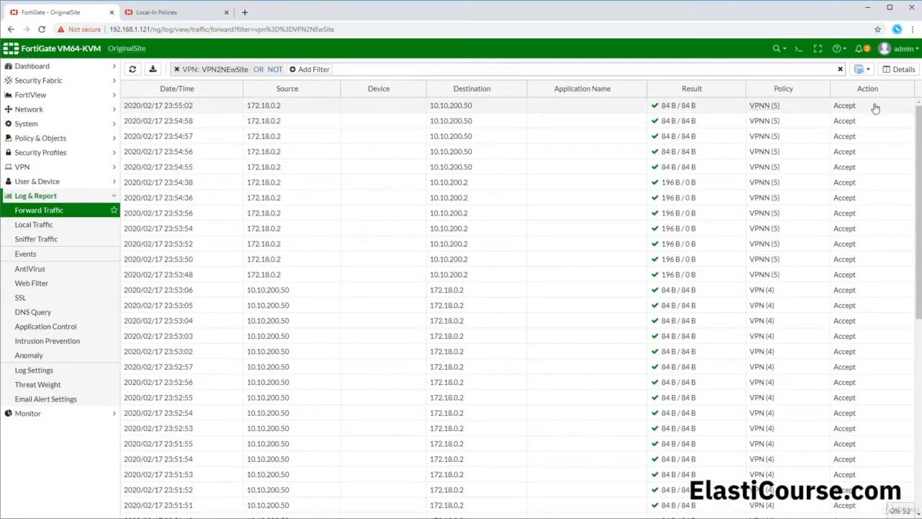
# - Review the actions of the VPN log entries and remove the VPN filter
pyautogui.scroll(-3, 874, 149)
pyautogui.scroll(-3, 874, 150)
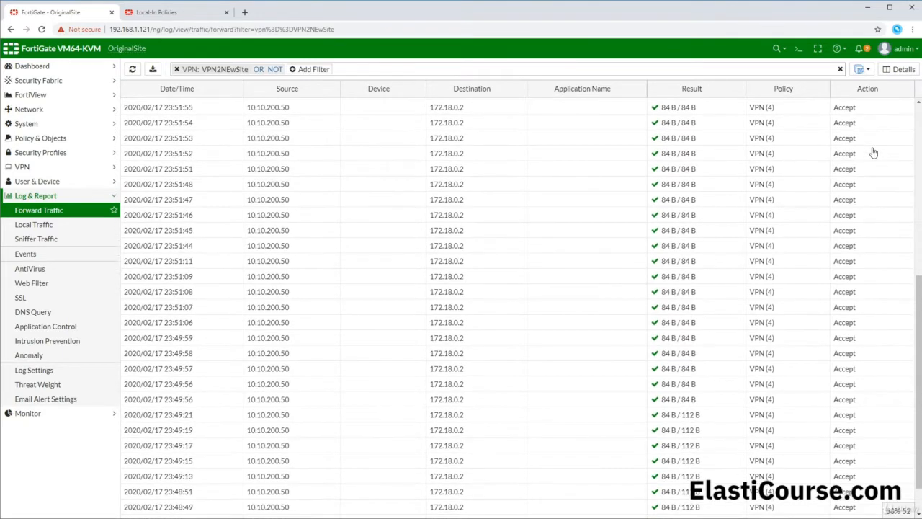
pyautogui.click(176, 70)
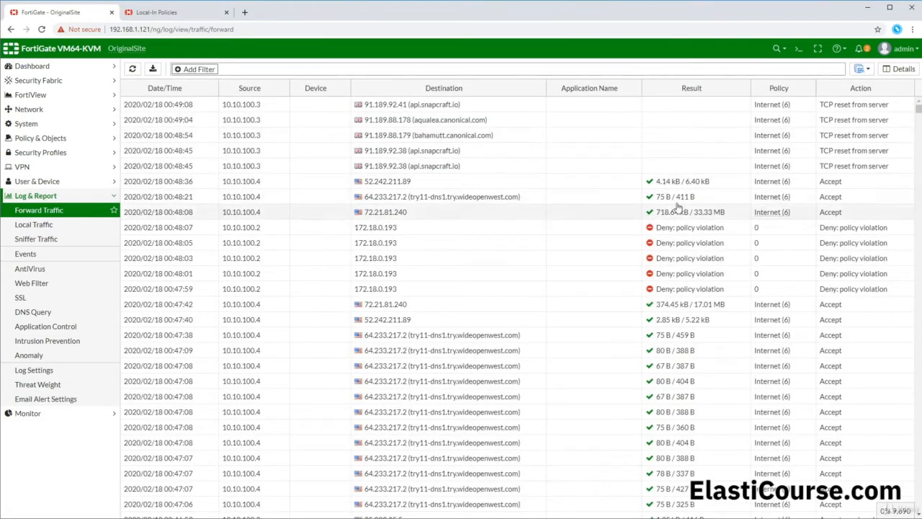
# - Move the Action column between Source and Device and review the actions of the unfiltered log entries
pyautogui.scroll(-1, 836, 143)
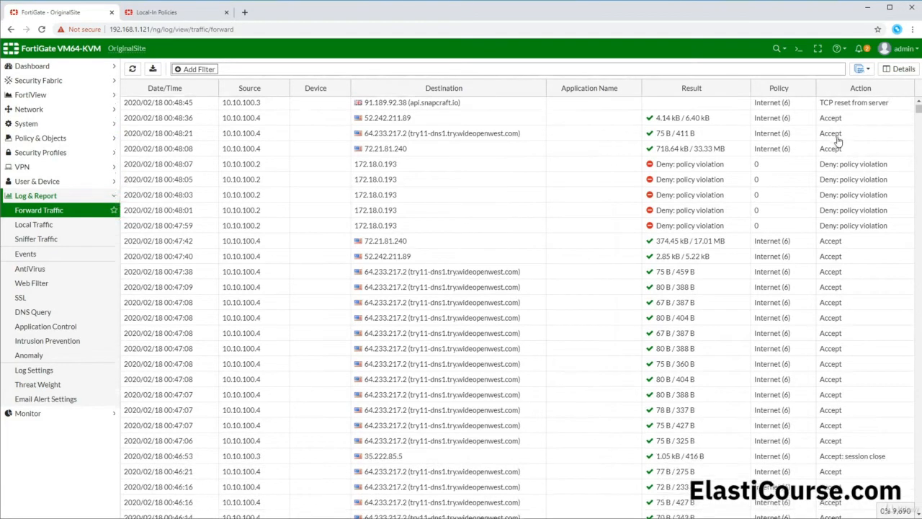
pyautogui.scroll(-4, 838, 140)
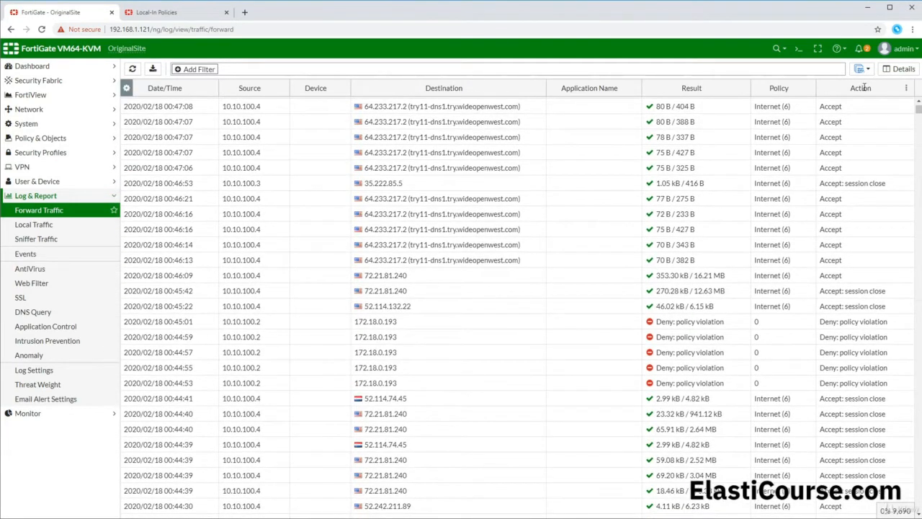
pyautogui.moveTo(864, 87); pyautogui.dragTo(357, 86)
pyautogui.scroll(-1, 391, 214)
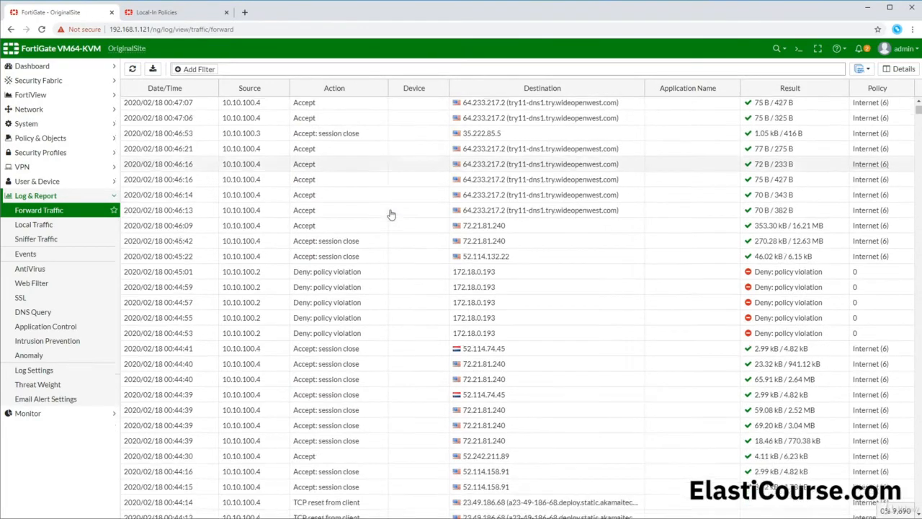
pyautogui.scroll(-8, 391, 216)
pyautogui.scroll(10, 389, 217)
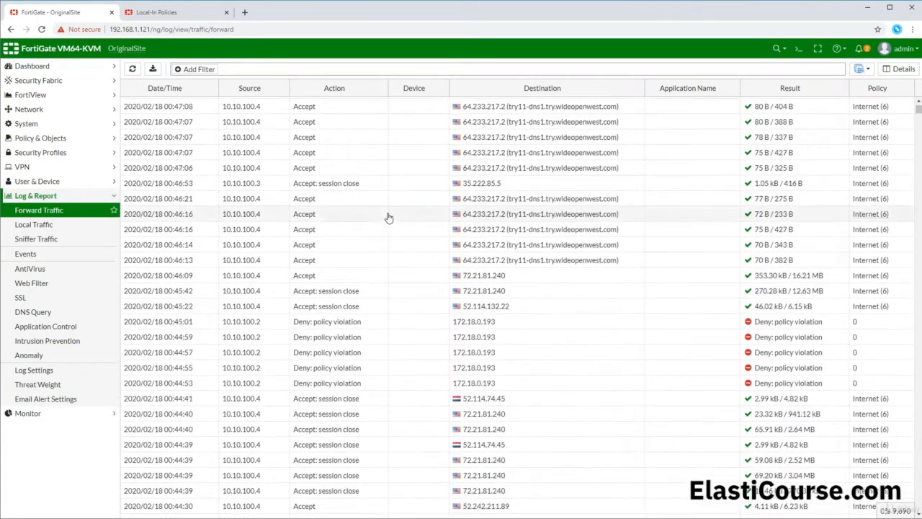
pyautogui.scroll(6, 387, 217)
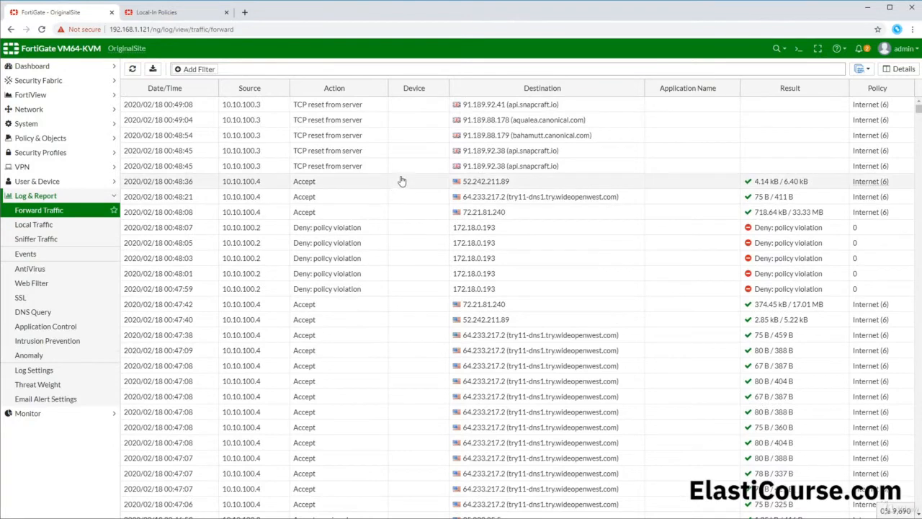
# - Examine the log details of the denied ping from 10.10.100.2 to 172.18.0.193 logged at 00:48:07
pyautogui.doubleClick(307, 226)
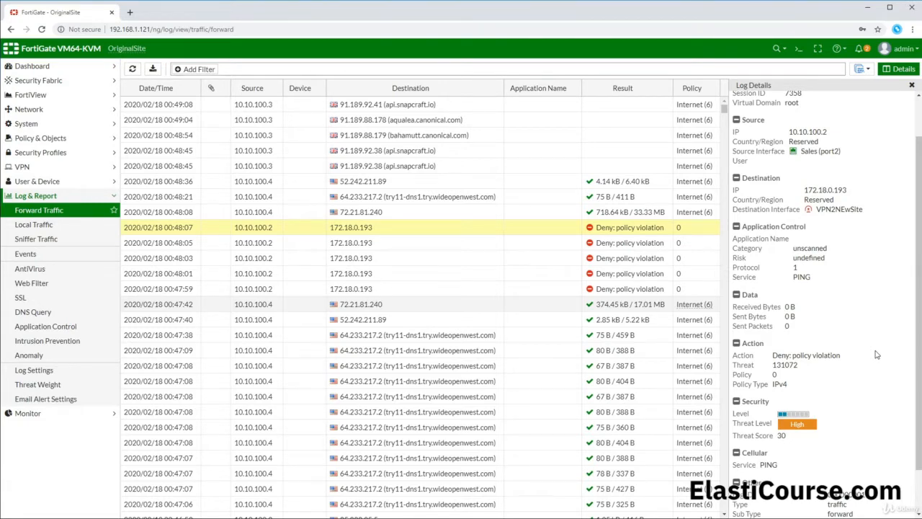
# - Open the log settings and examine the local disk usage and the remote logging options
pyautogui.click(35, 373)
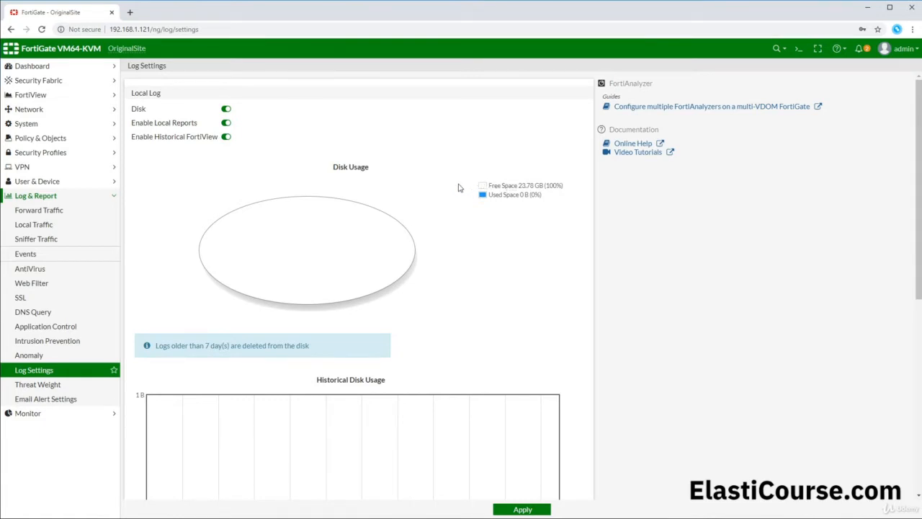
pyautogui.scroll(-2, 443, 179)
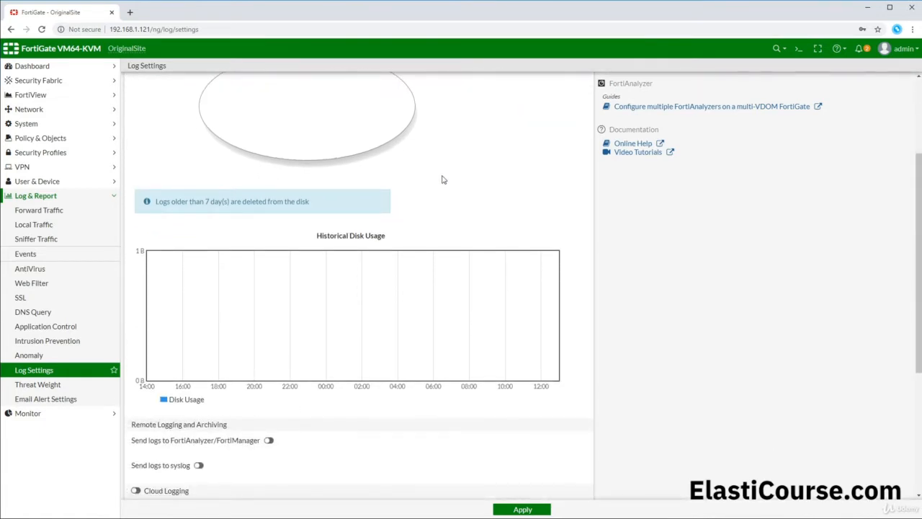
# - Customize event logging to exclude user activity and WiFi activity events
pyautogui.scroll(-3, 443, 179)
pyautogui.scroll(-1, 444, 179)
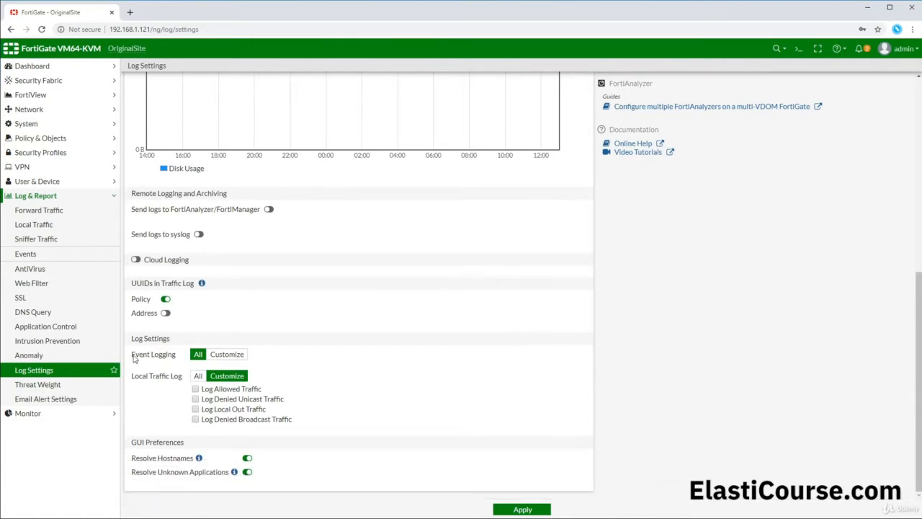
pyautogui.moveTo(133, 354); pyautogui.dragTo(176, 358)
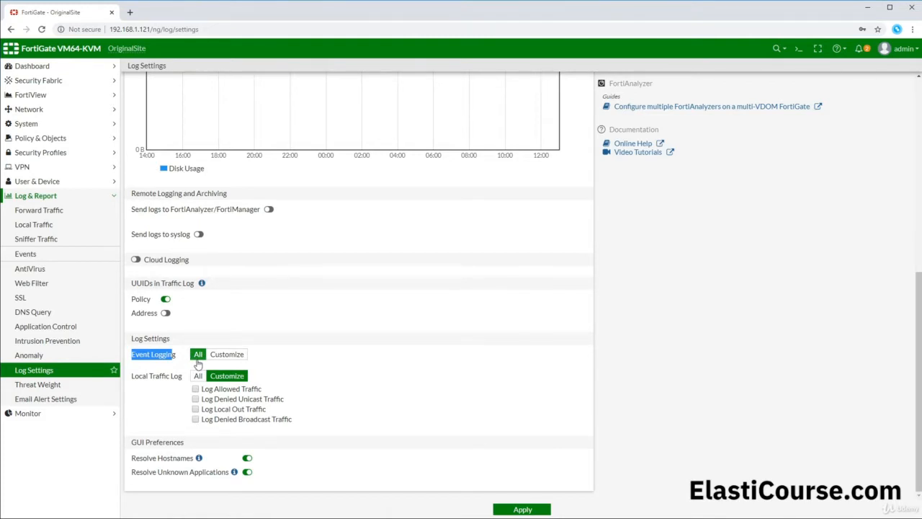
pyautogui.click(212, 358)
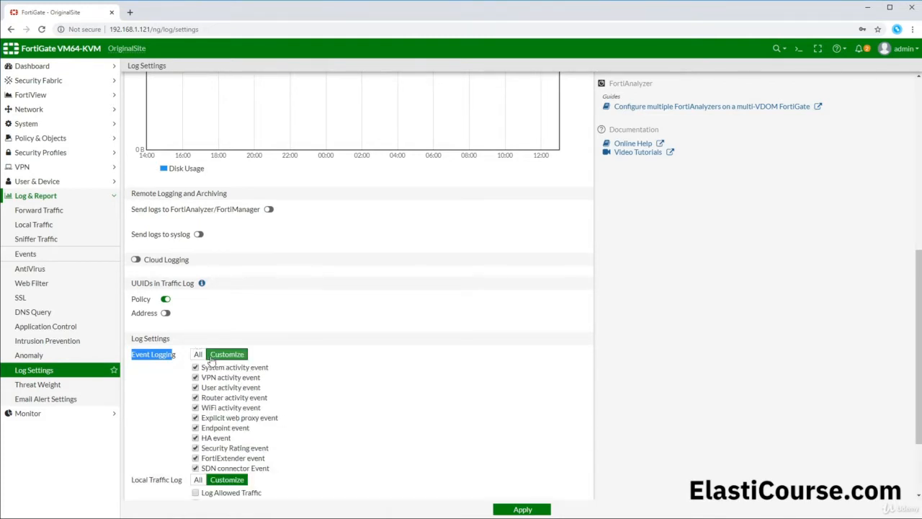
pyautogui.scroll(-2, 216, 360)
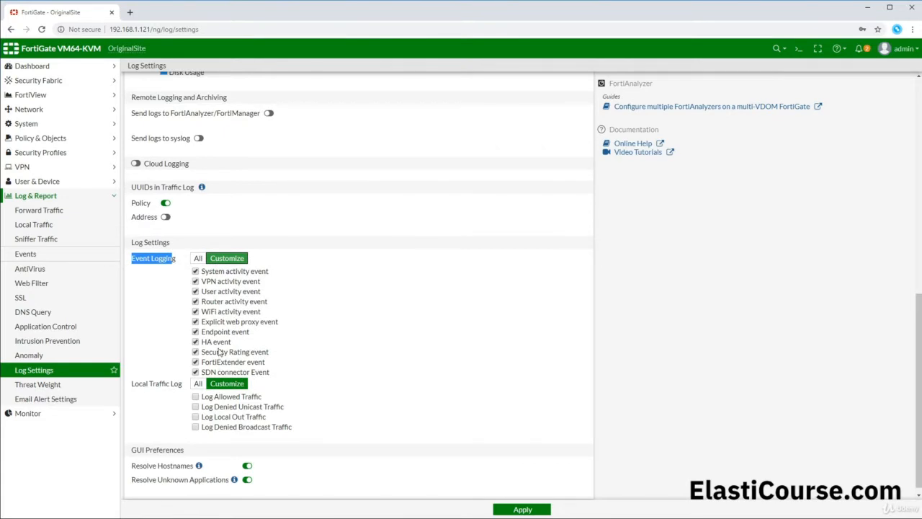
pyautogui.click(196, 292)
pyautogui.click(195, 312)
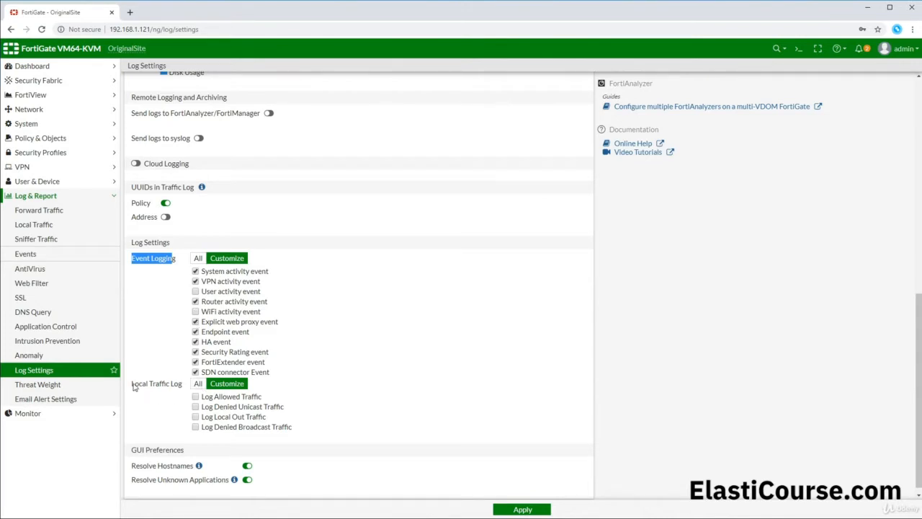
# - Examine the Local Traffic Log setting, then switch to GNS3 and trace the path between the Design PC and Fortigate-1
pyautogui.moveTo(132, 382); pyautogui.dragTo(170, 384)
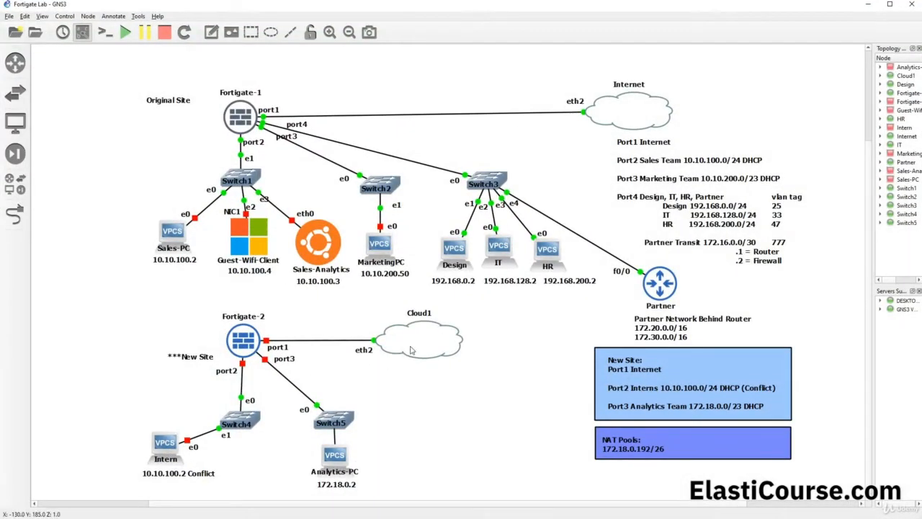
pyautogui.moveTo(461, 256)
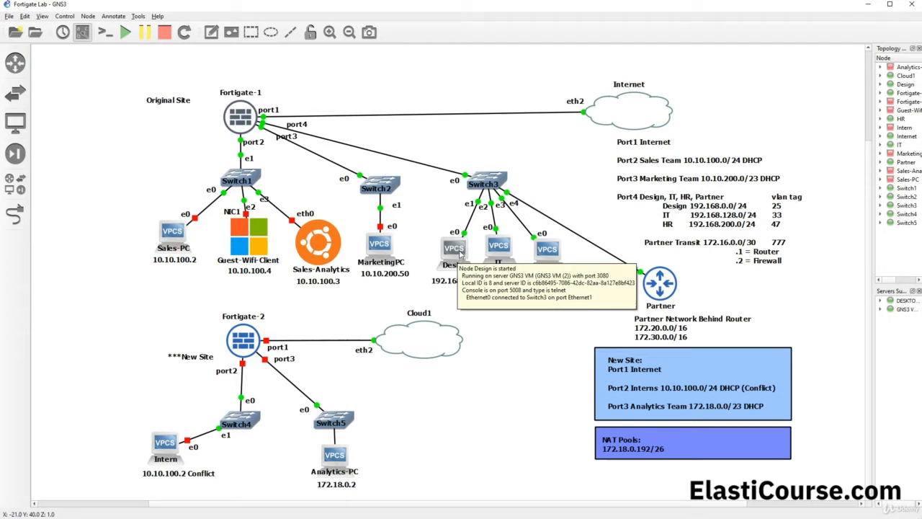
pyautogui.moveTo(244, 128)
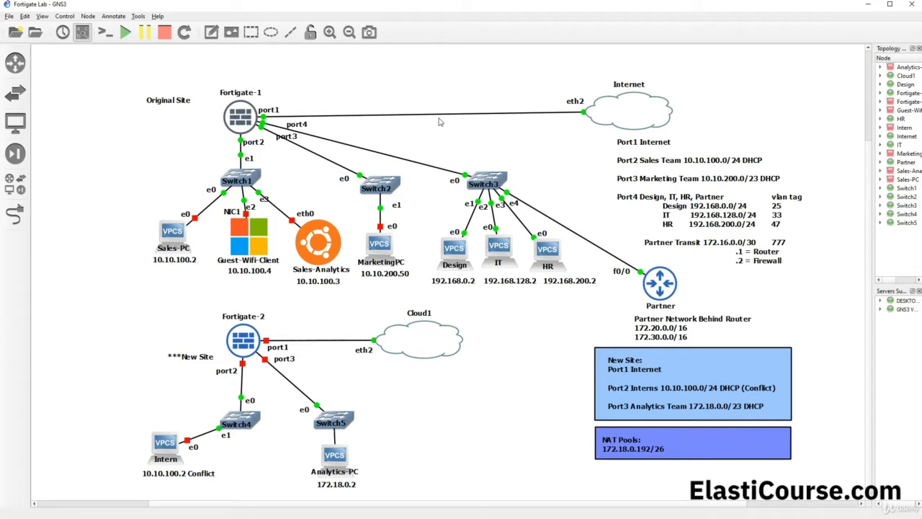
# - Open the Design PC's console and ping the firewall at 192.168.0.1
pyautogui.doubleClick(454, 248)
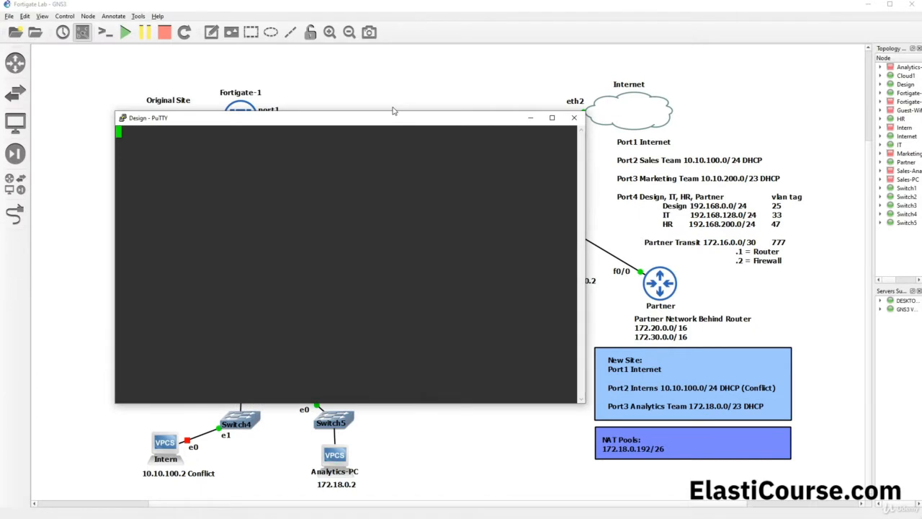
pyautogui.press('Return')
pyautogui.write('ping ')
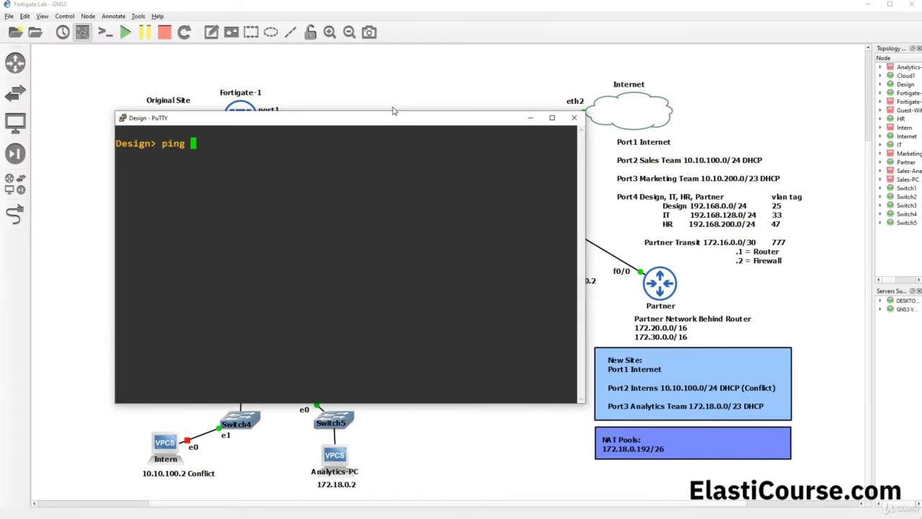
pyautogui.write('192.168.0.1')
pyautogui.press('Return')
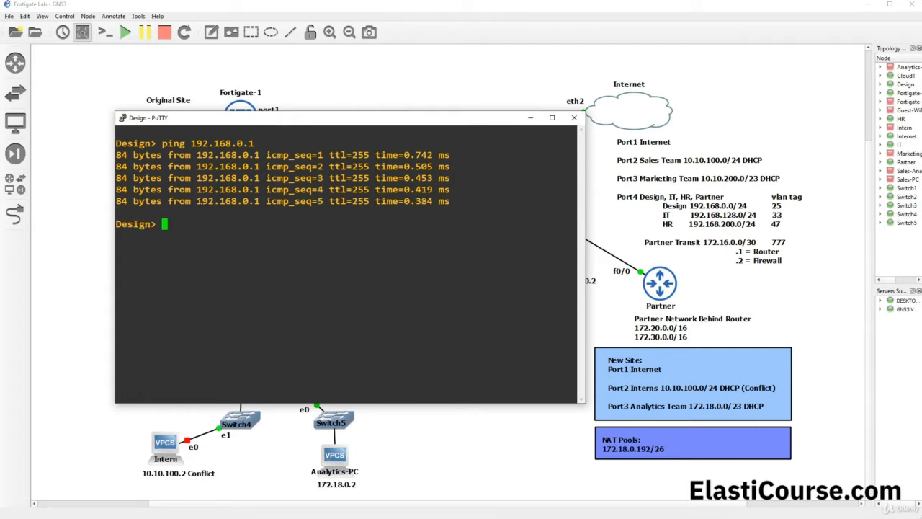
pyautogui.moveTo(198, 202); pyautogui.dragTo(260, 202)
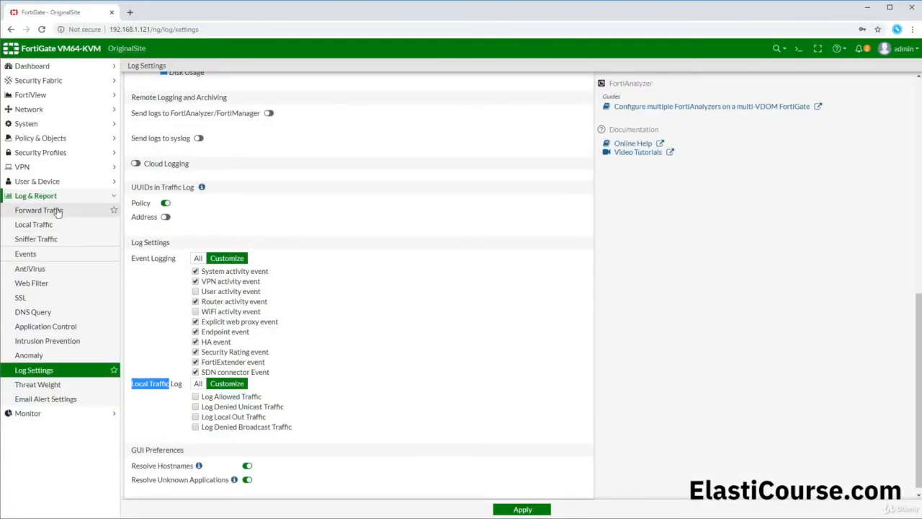
# - Return to FortiGate, filter the forward traffic log by destination 192.168.0.1, and check the local traffic log
pyautogui.click(58, 217)
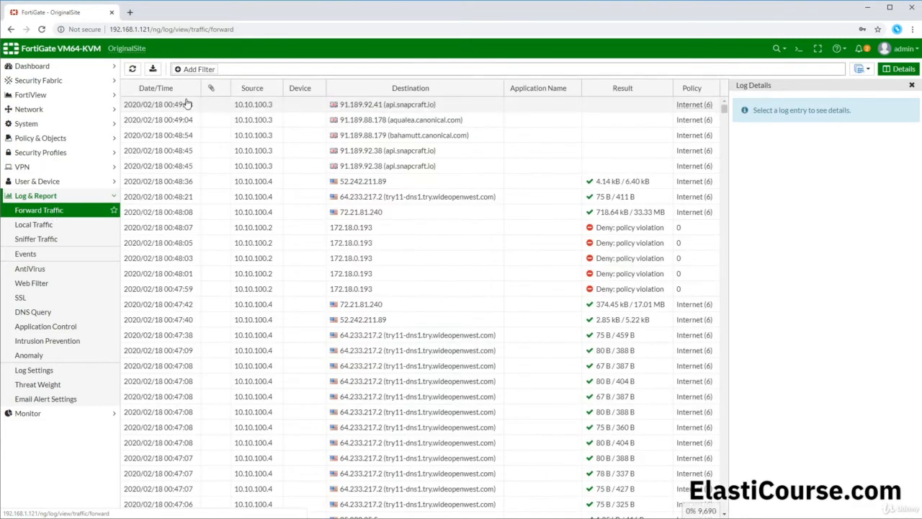
pyautogui.click(193, 70)
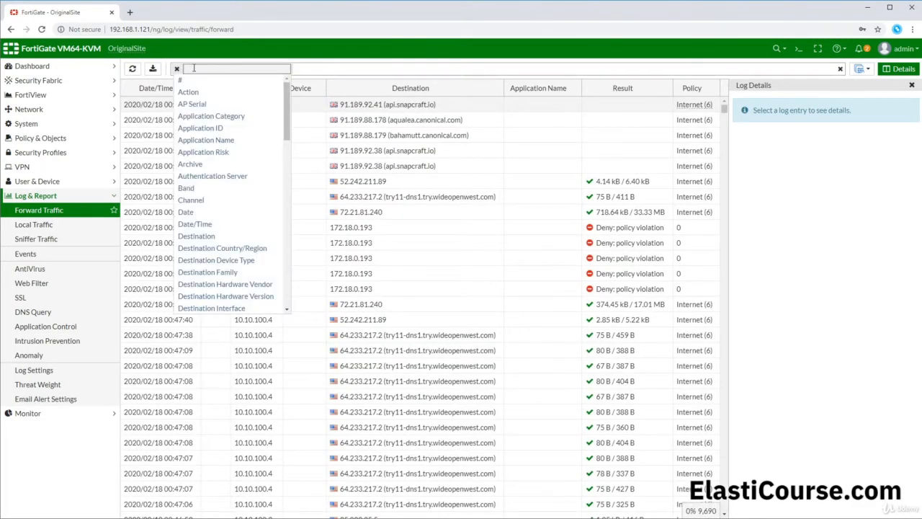
pyautogui.click(195, 236)
pyautogui.write('192.168.0.1')
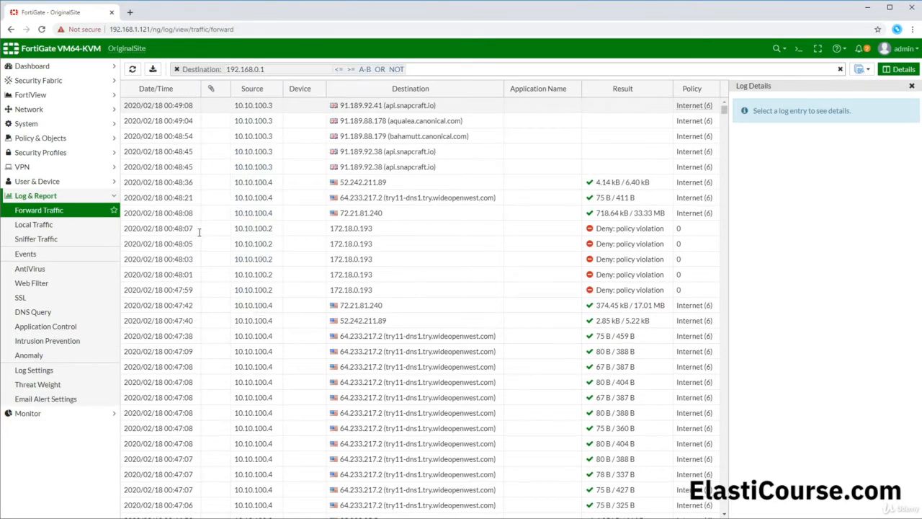
pyautogui.press('Return')
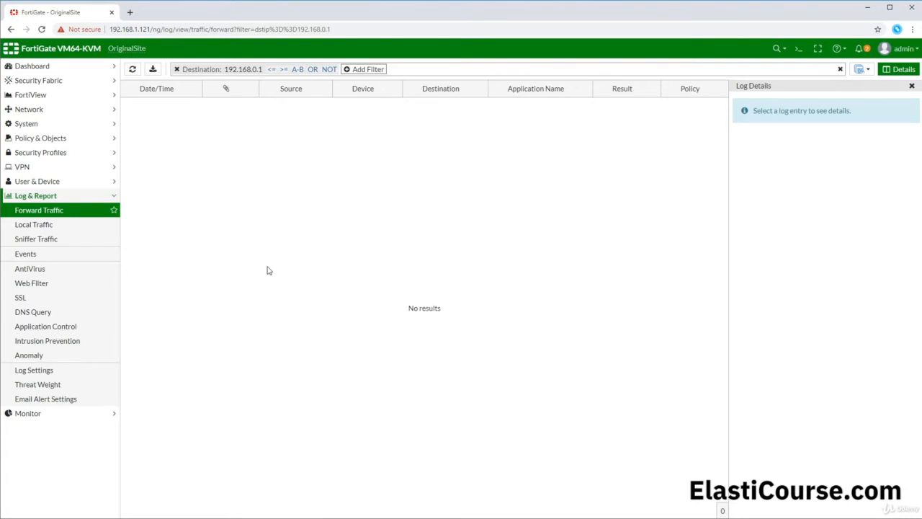
pyautogui.click(43, 225)
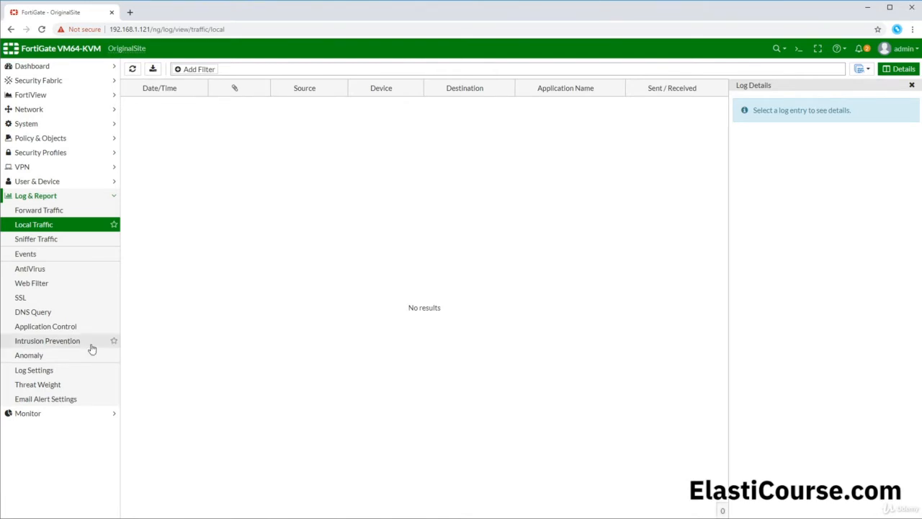
# - Enable local traffic logging for allowed, denied unicast, local out and denied broadcast traffic, and apply the log settings
pyautogui.click(31, 369)
pyautogui.scroll(-5, 162, 229)
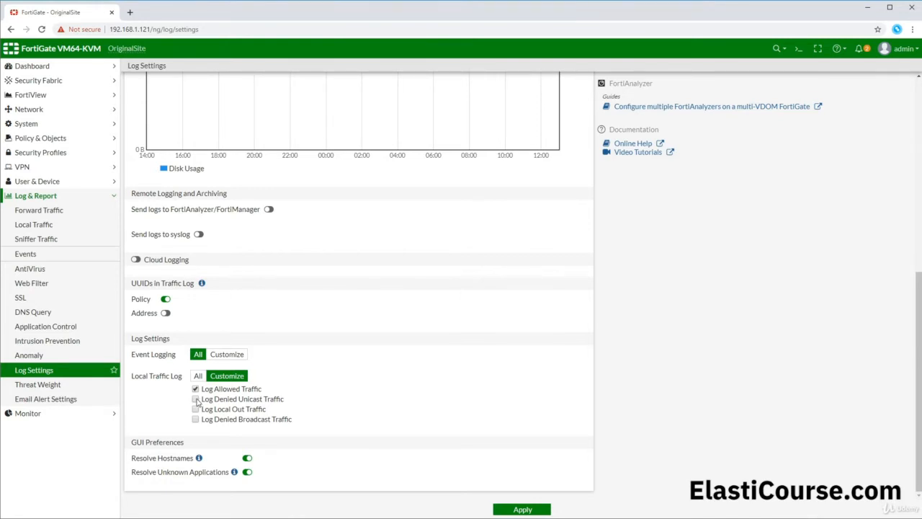
pyautogui.click(196, 399)
pyautogui.click(195, 408)
pyautogui.click(195, 419)
pyautogui.click(513, 510)
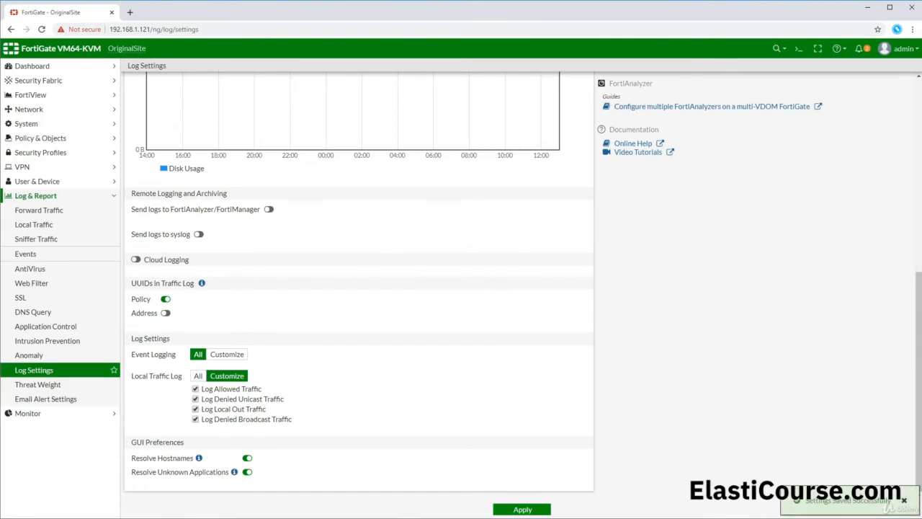
# - Repeat the ping to 192.168.0.1 from the Design PC's console
pyautogui.click(142, 518)
pyautogui.click(240, 292)
pyautogui.press('Up')
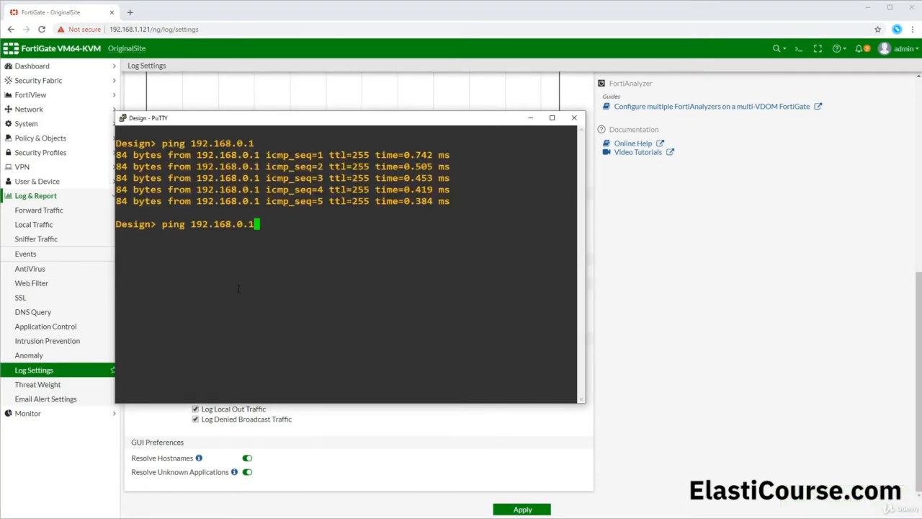
pyautogui.press('Return')
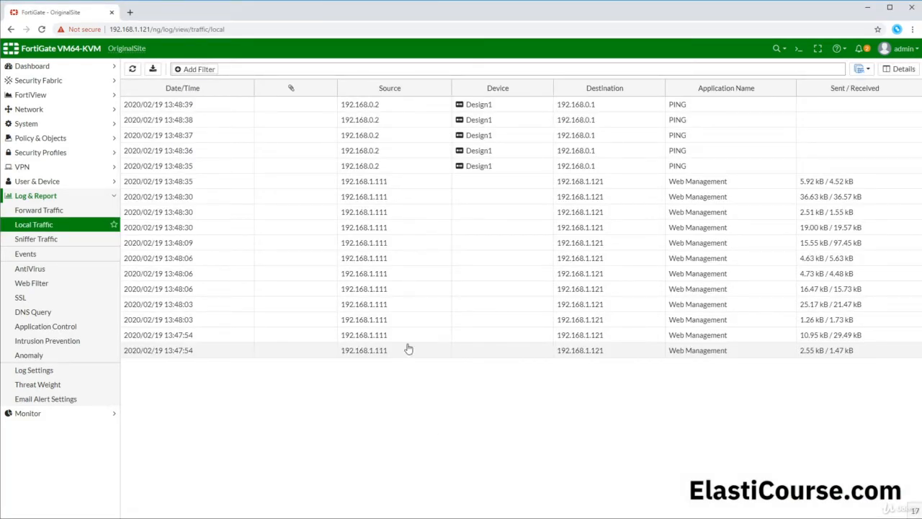
# - Review the web management and PING entries in the local traffic log, comparing them with the firewall's management address
pyautogui.click(389, 243)
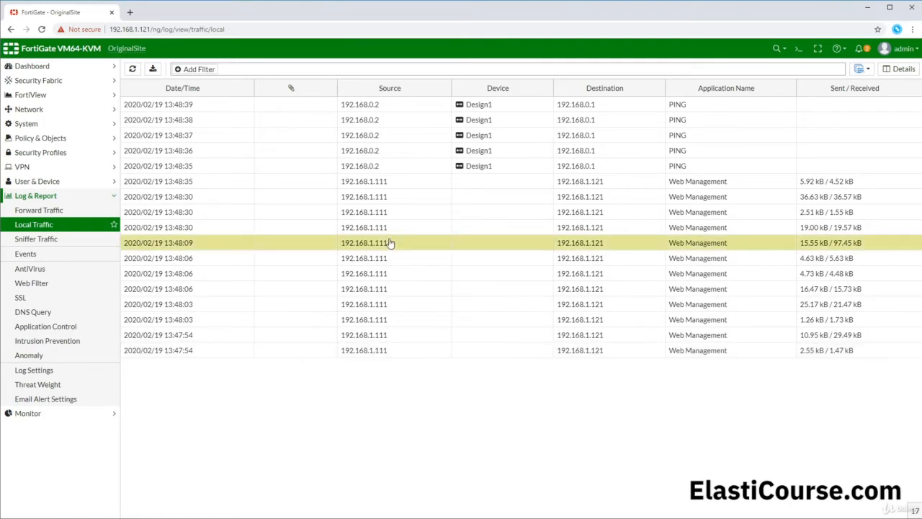
pyautogui.moveTo(150, 28); pyautogui.dragTo(91, 26)
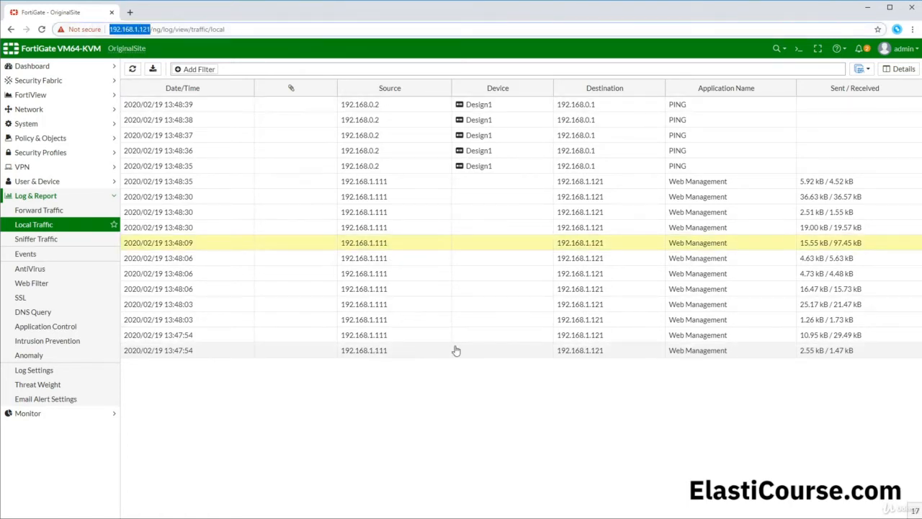
pyautogui.doubleClick(417, 167)
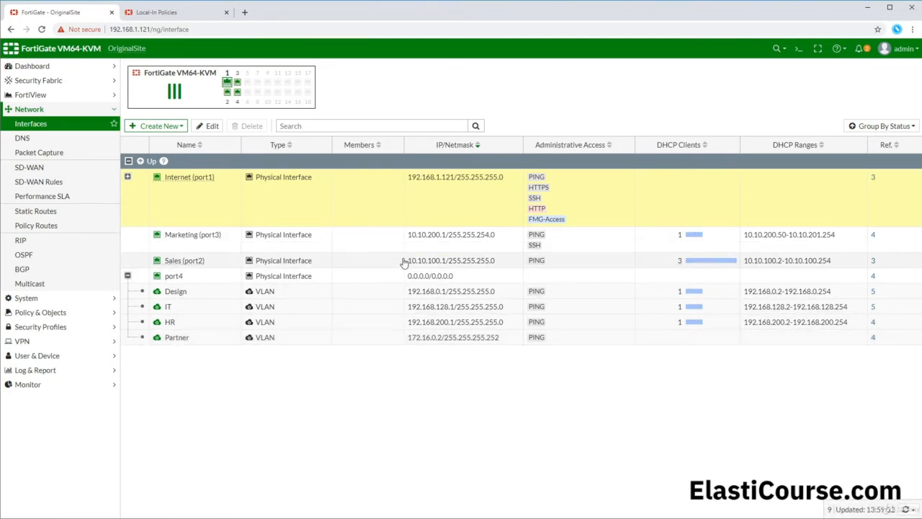
# - Look up the Sales (port2) interface address and attempt an SSH login as admin to 10.10.100.1 from Sales-Analytics
pyautogui.moveTo(405, 264); pyautogui.dragTo(447, 265)
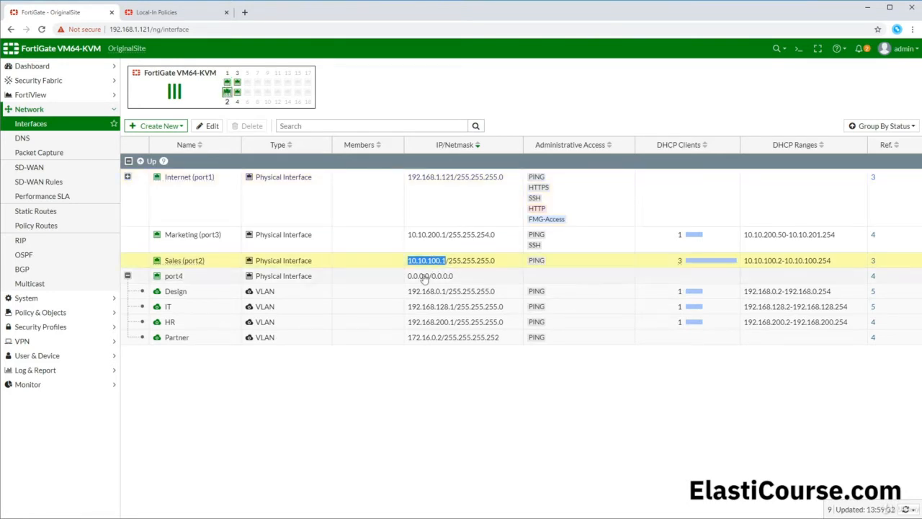
pyautogui.moveTo(22, 517)
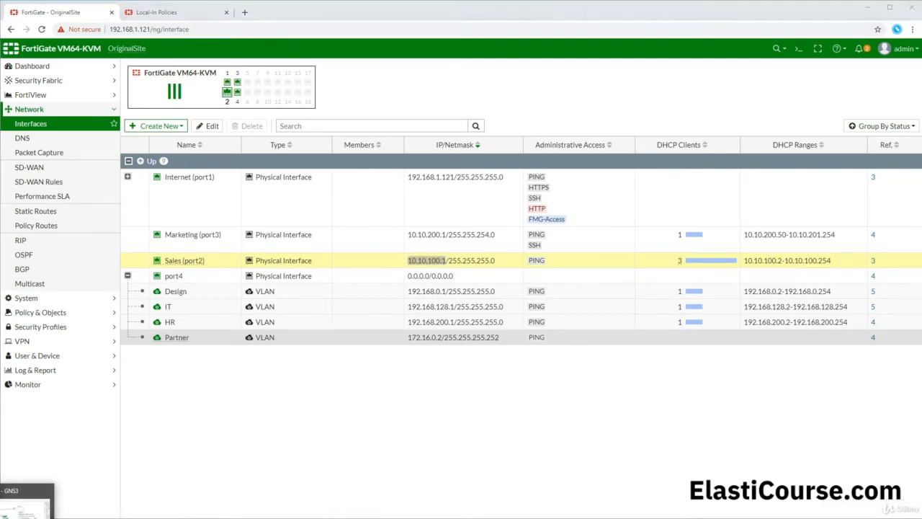
pyautogui.click(27, 505)
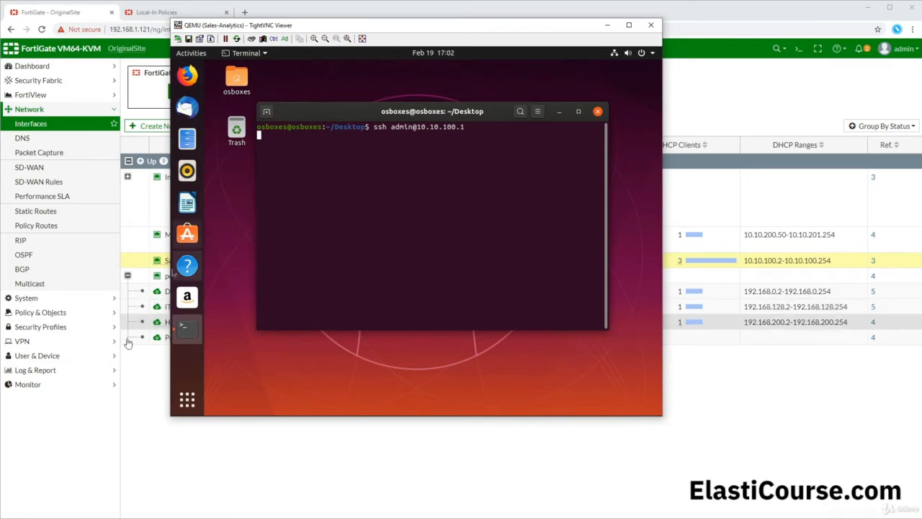
# - Open the local traffic log and examine the details of the 14:02:44 SSH entry from 10.10.100.3
pyautogui.click(49, 375)
pyautogui.click(49, 372)
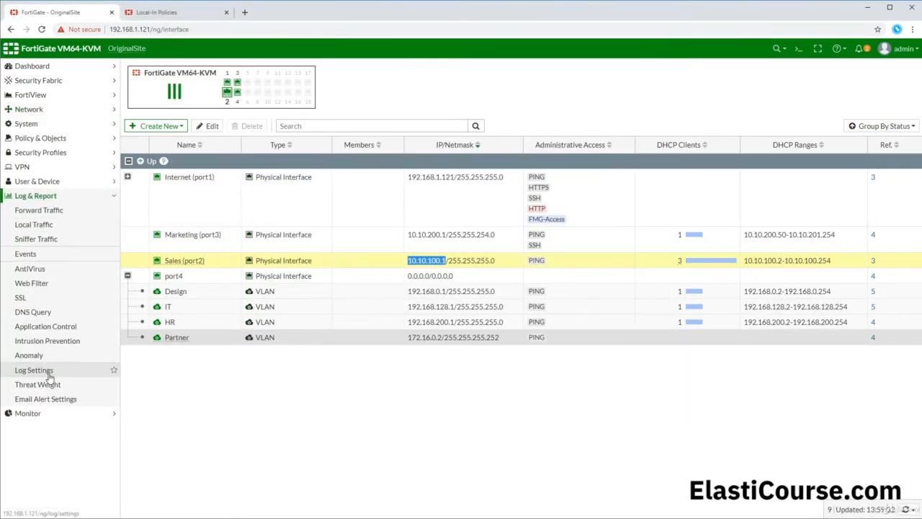
pyautogui.click(49, 225)
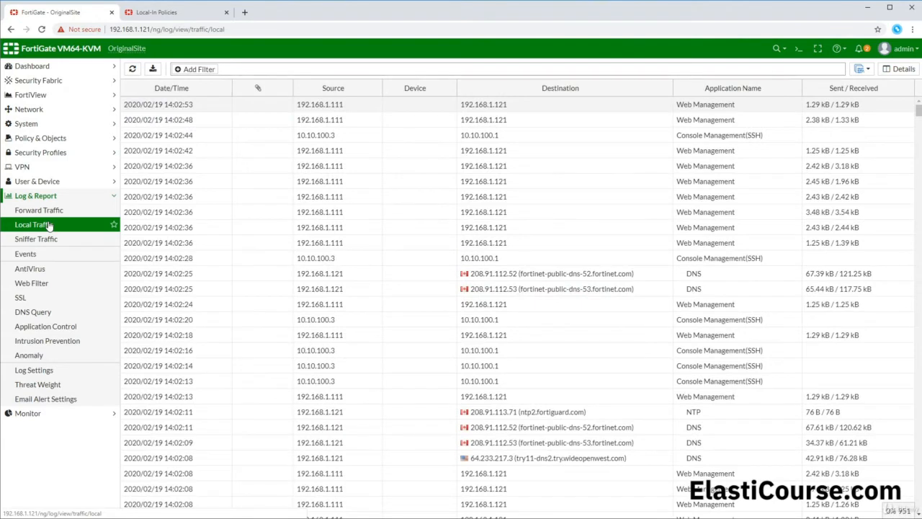
pyautogui.click(327, 139)
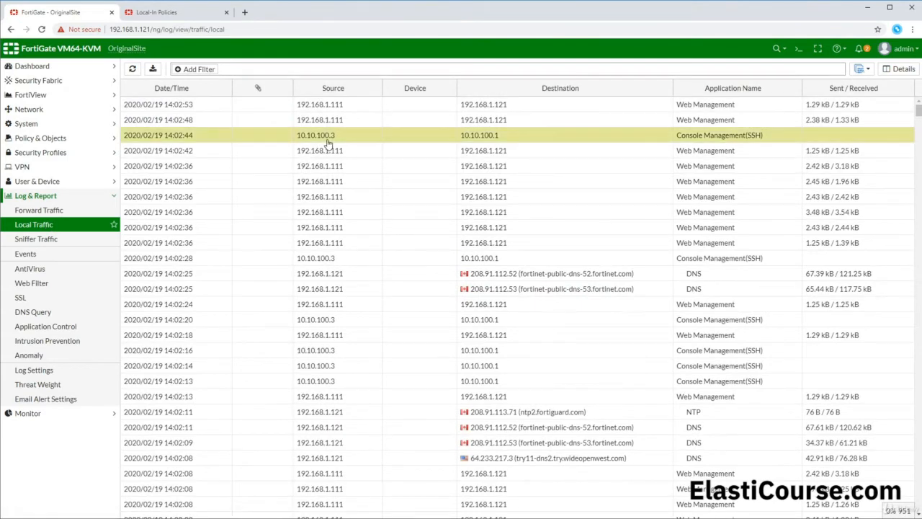
pyautogui.doubleClick(325, 143)
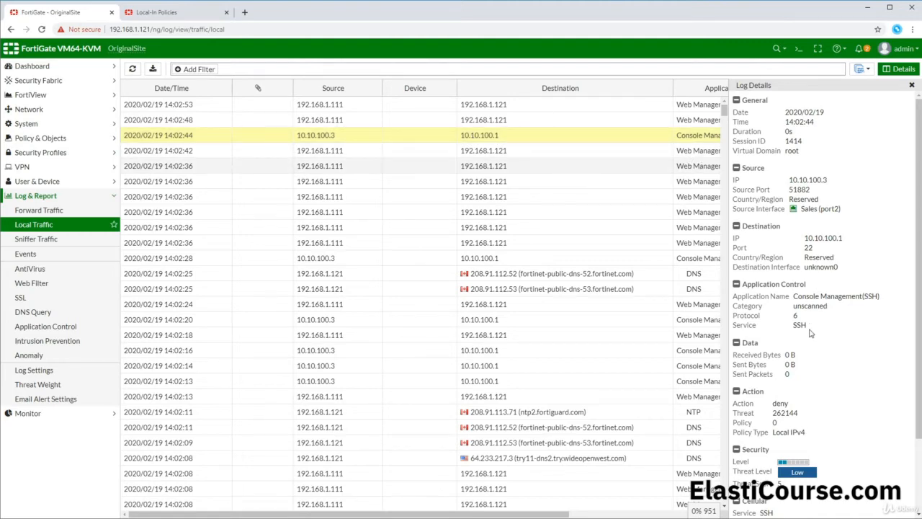
# - Add the Action column to the local traffic log table and best fit all columns
pyautogui.click(126, 88)
pyautogui.click(152, 249)
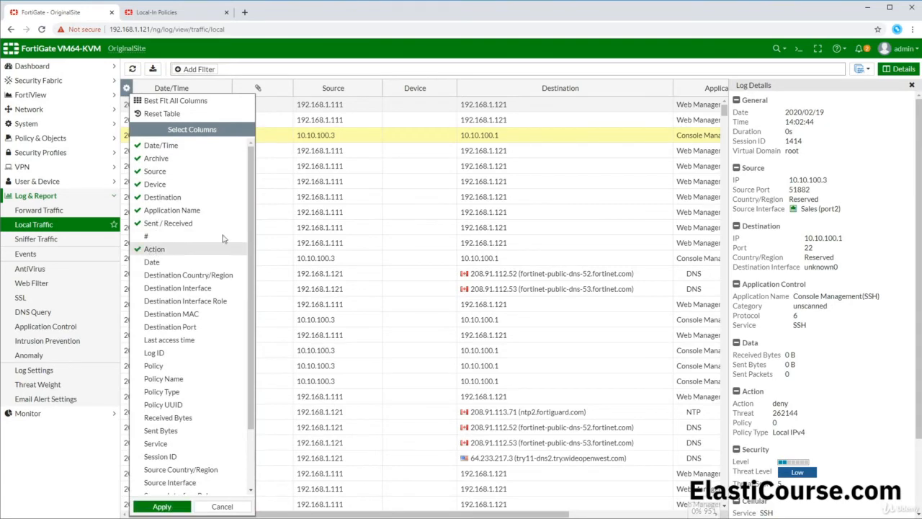
pyautogui.click(204, 100)
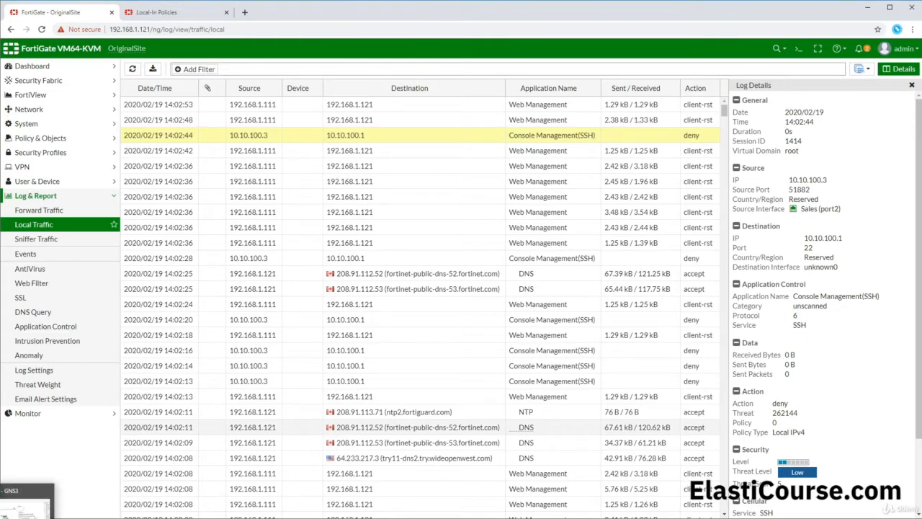
# - Switch to GNS3, open the Fortigate-1 console, enter the port2 interface configuration and show its settings
pyautogui.click(27, 499)
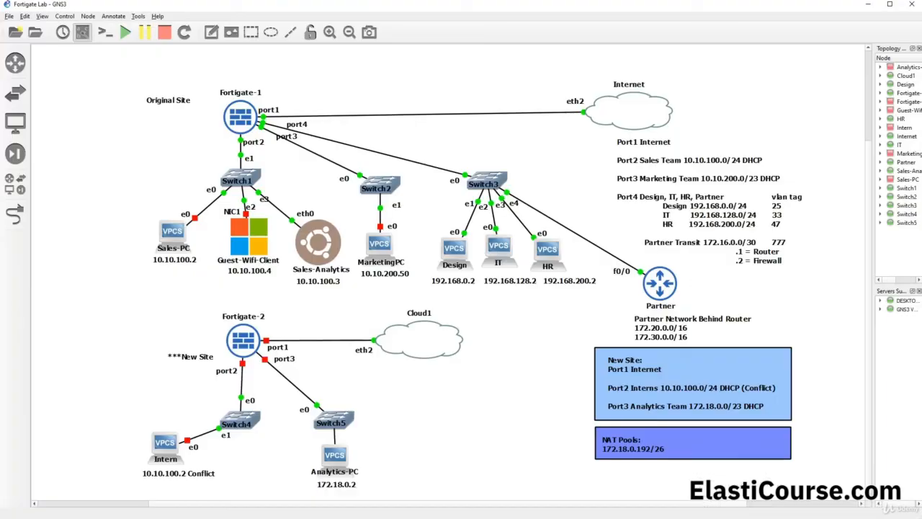
pyautogui.doubleClick(241, 118)
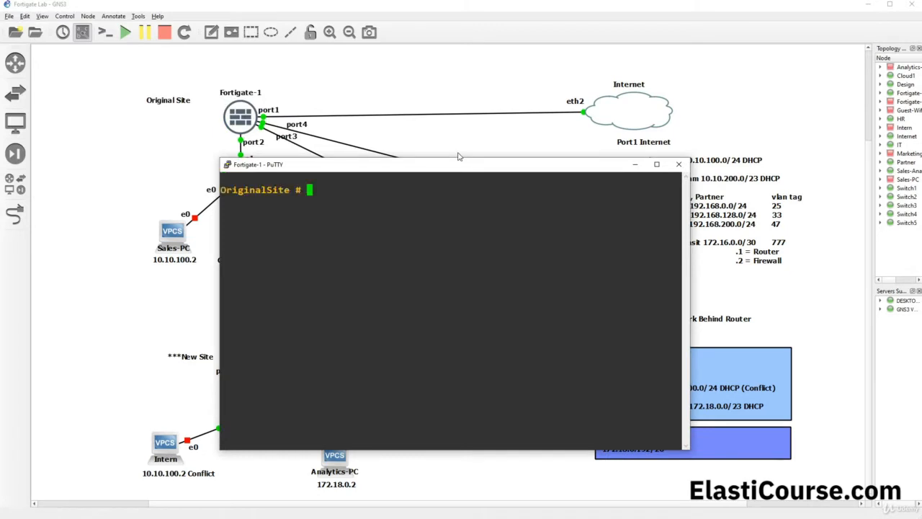
pyautogui.write('config system interface')
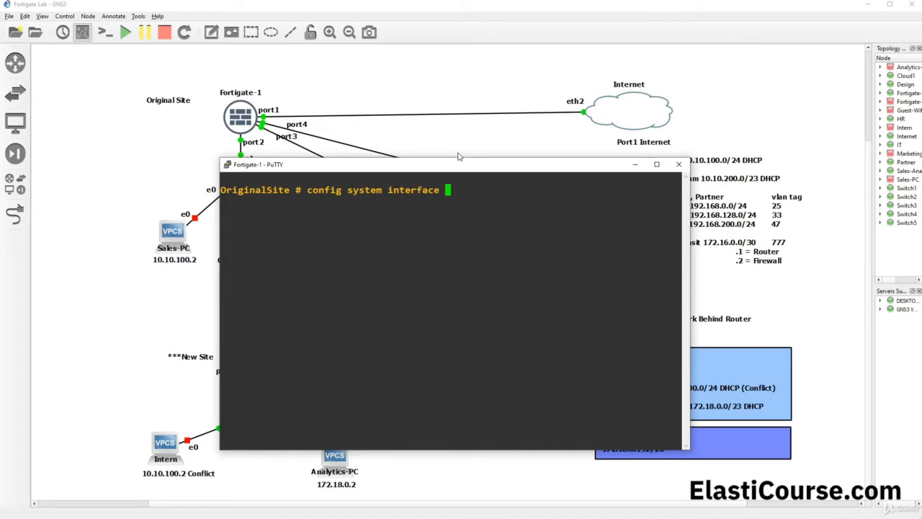
pyautogui.press('Return')
pyautogui.write('edit port2')
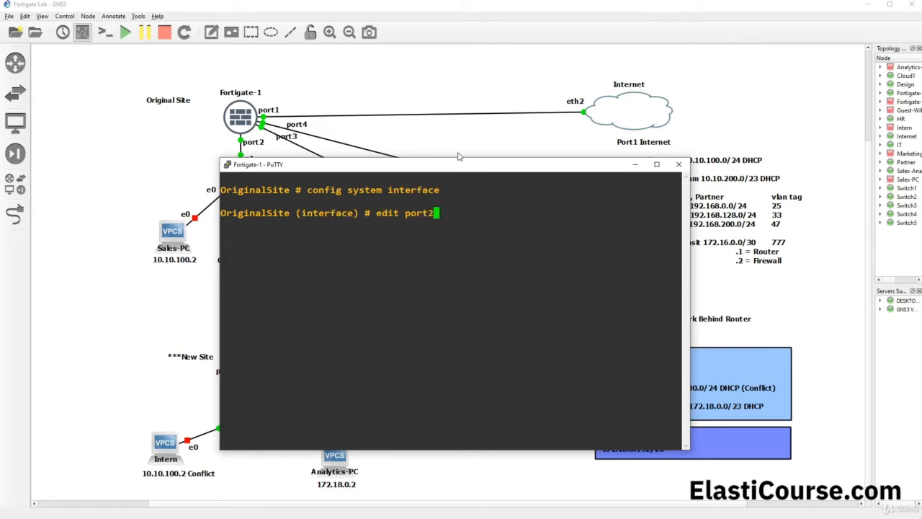
pyautogui.press('Return')
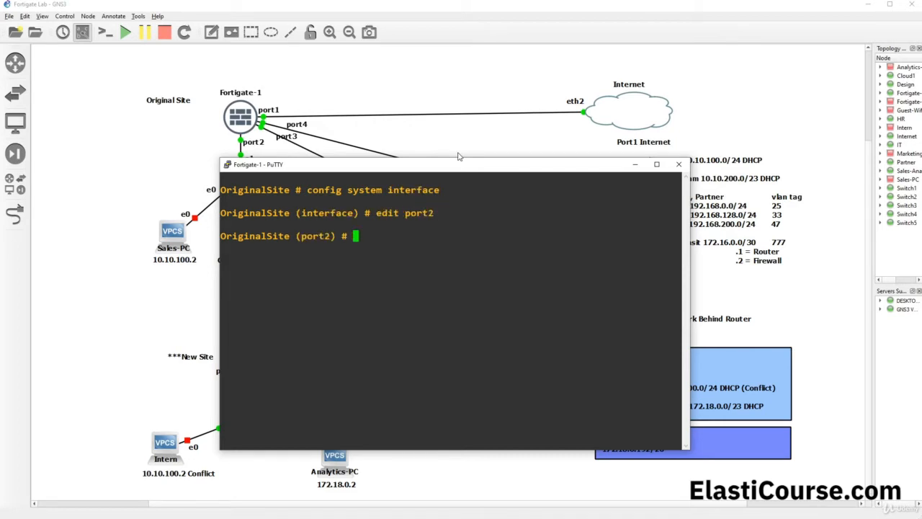
pyautogui.write('sh')
pyautogui.press('Return')
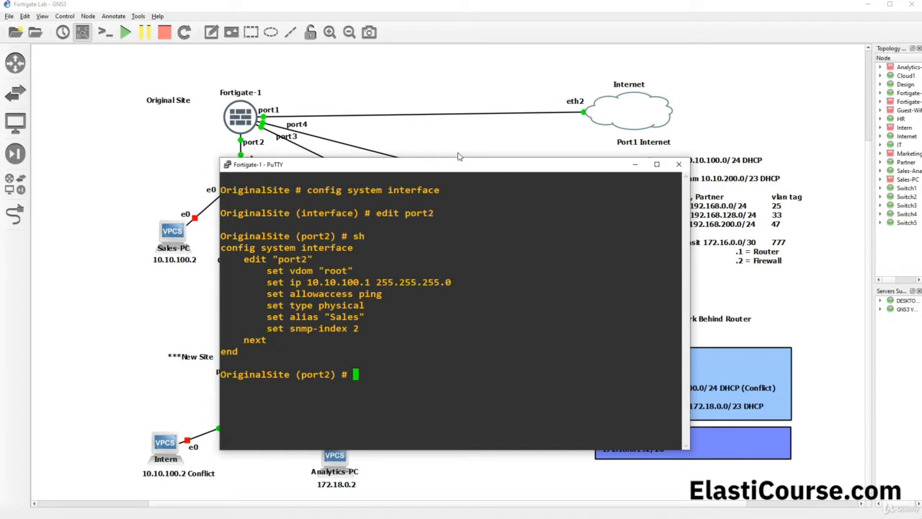
# - Set port2's allowaccess to ping ssh, review the resulting interface configuration and leave the port2 entry
pyautogui.moveTo(263, 294); pyautogui.dragTo(382, 292)
pyautogui.rightClick(379, 366)
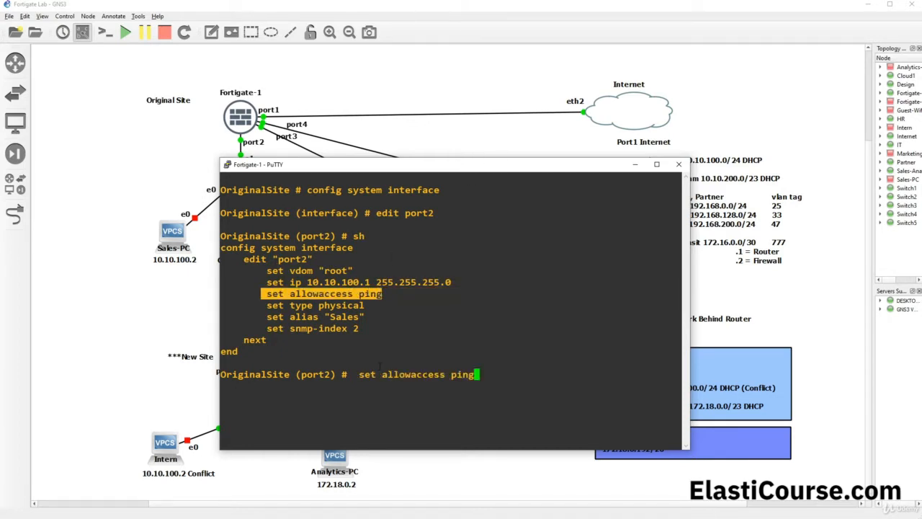
pyautogui.write('ssh')
pyautogui.press('Return')
pyautogui.write('sh')
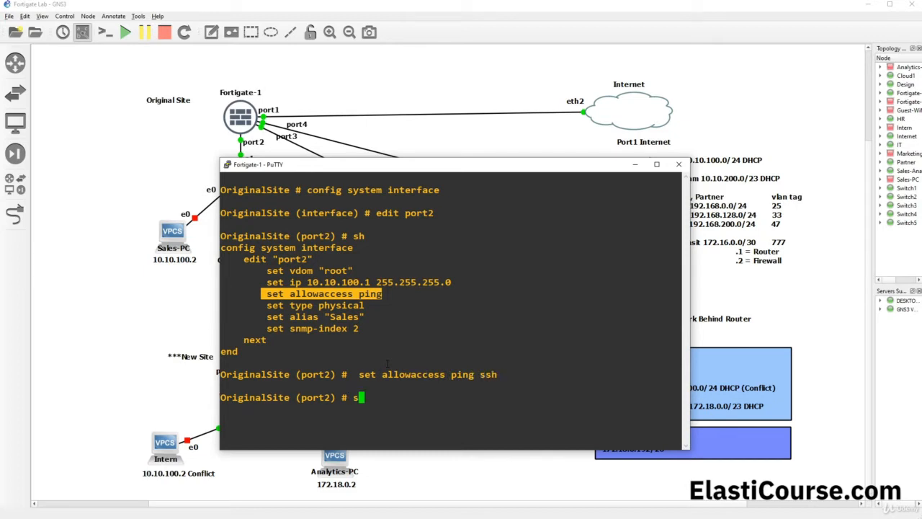
pyautogui.press('Return')
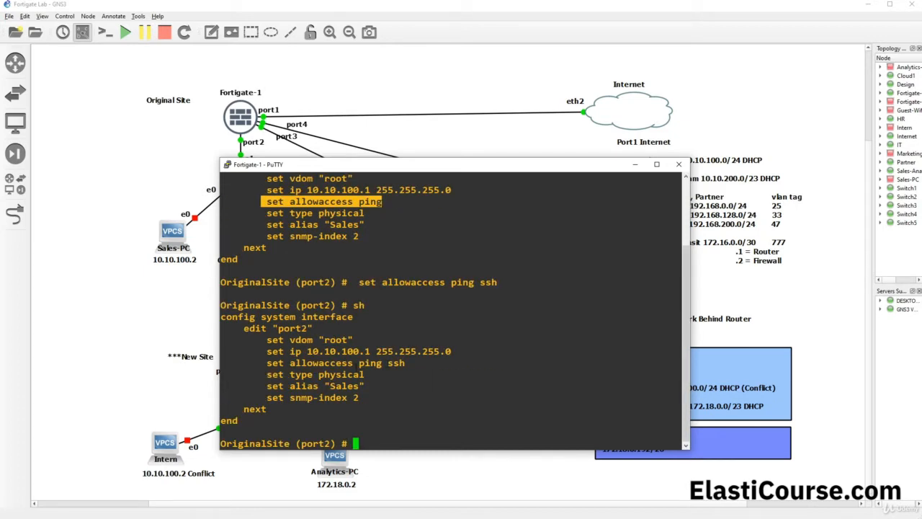
pyautogui.moveTo(356, 365); pyautogui.dragTo(399, 365)
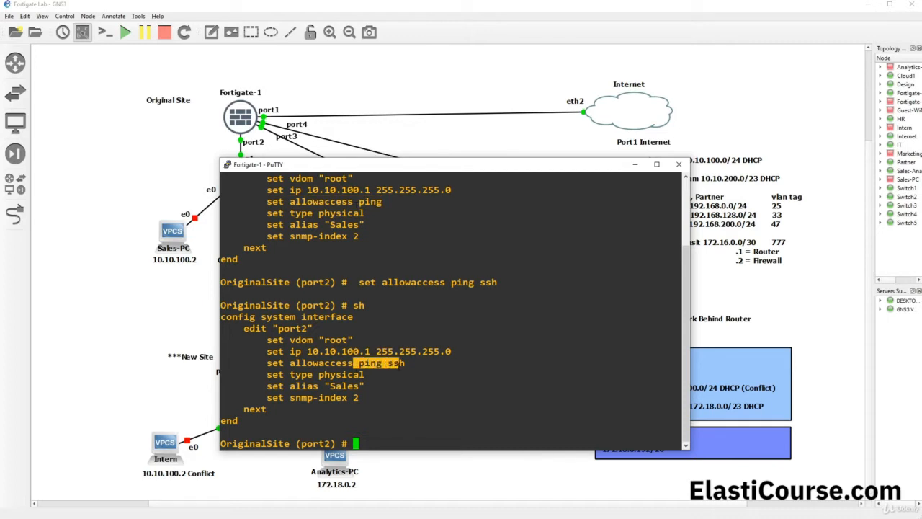
pyautogui.write('ne')
pyautogui.press('Return')
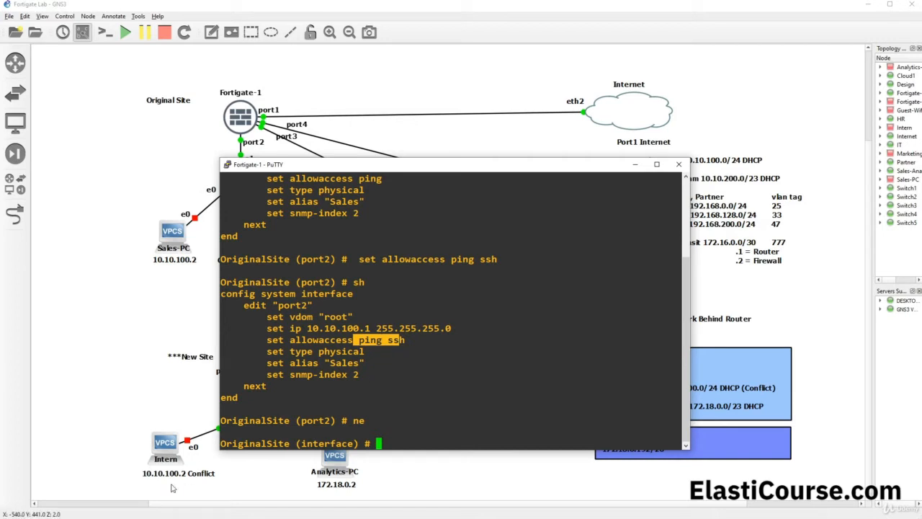
# - On Sales-Analytics, cancel the hanging SSH attempt, reconnect as admin to 10.10.100.1, accept the host key and answer the password prompt
pyautogui.click(173, 517)
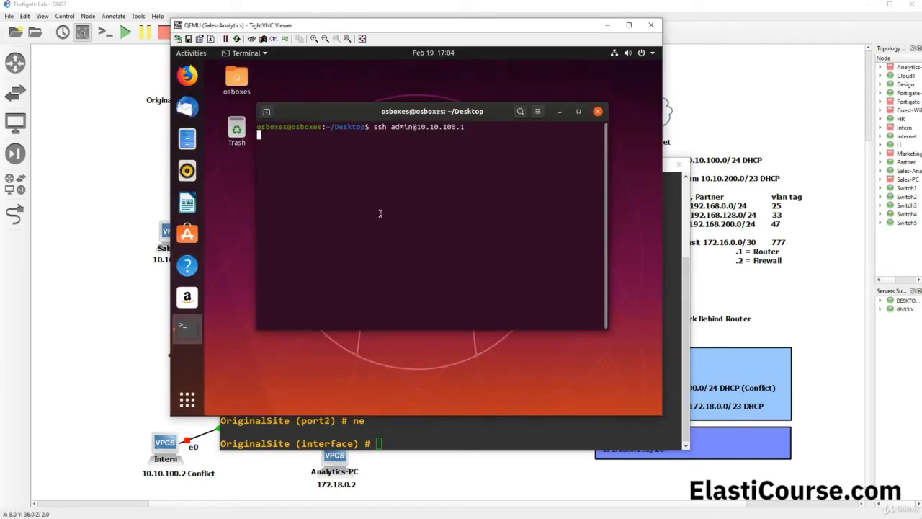
pyautogui.hotkey('ctrl', 'c')
pyautogui.press('Up')
pyautogui.press('Return')
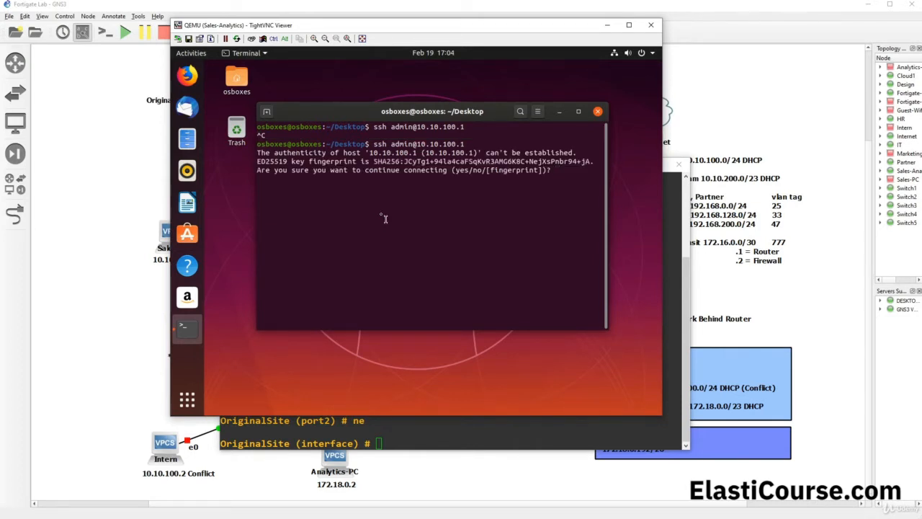
pyautogui.write('yes')
pyautogui.press('Return')
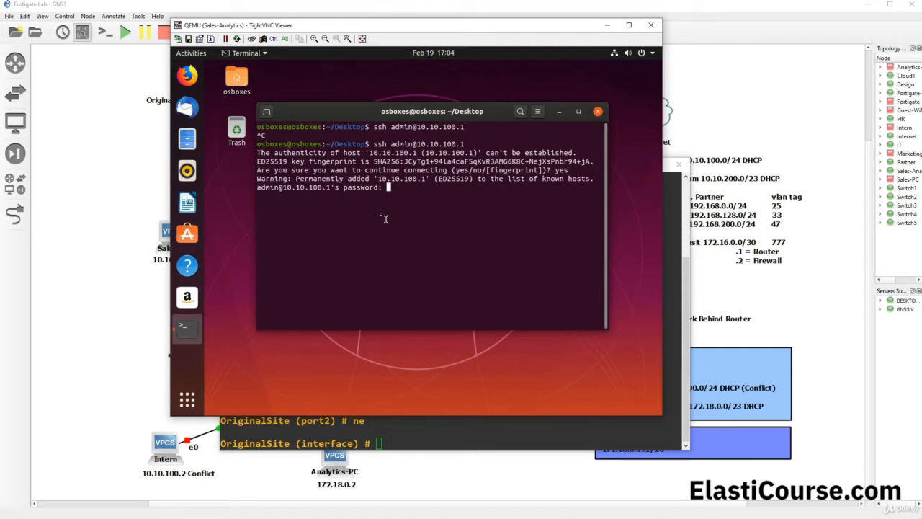
pyautogui.press('Return')
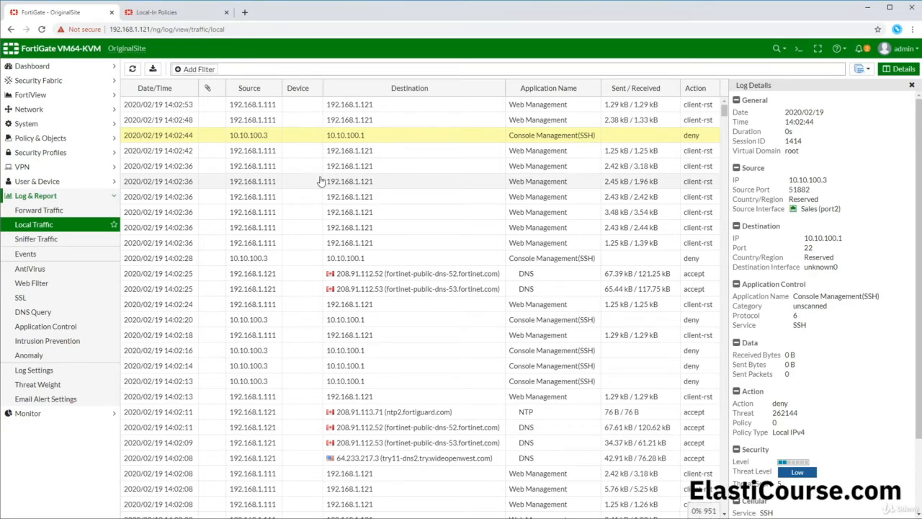
# - In the FortiGate web interface, compare the latest forward traffic log with the local traffic log
pyautogui.click(75, 210)
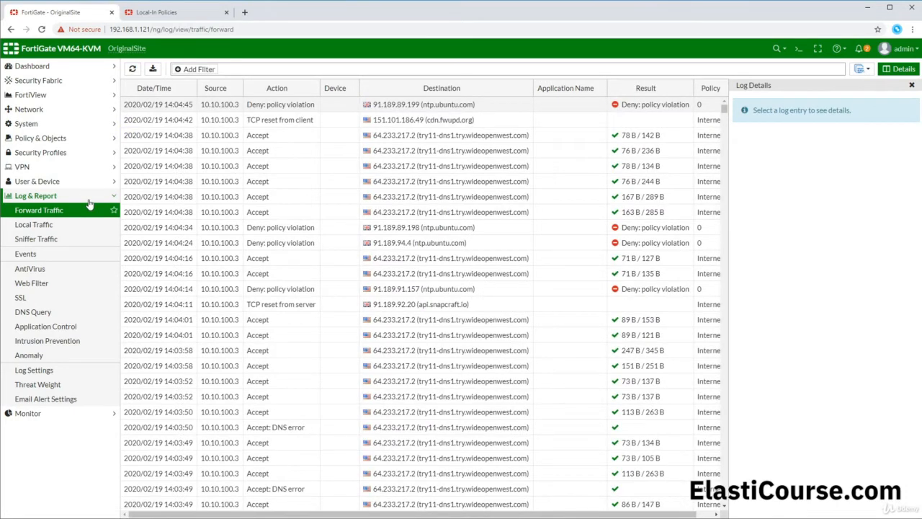
pyautogui.click(40, 226)
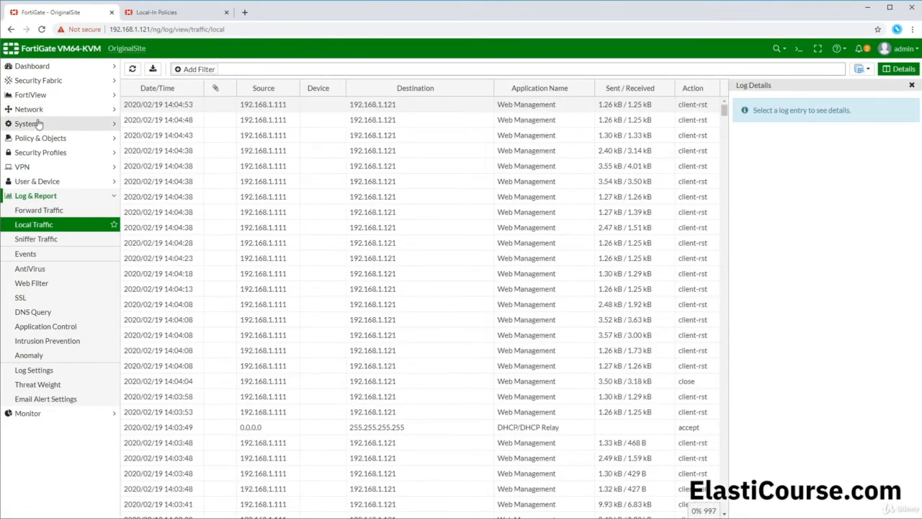
# - Enable the Local In Policy feature in the system's feature visibility settings and apply the change
pyautogui.click(39, 123)
pyautogui.click(42, 254)
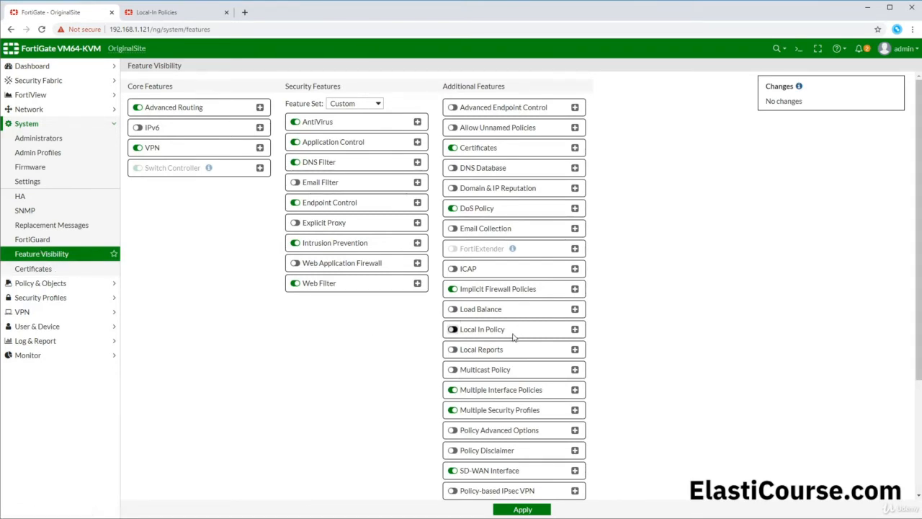
pyautogui.click(464, 334)
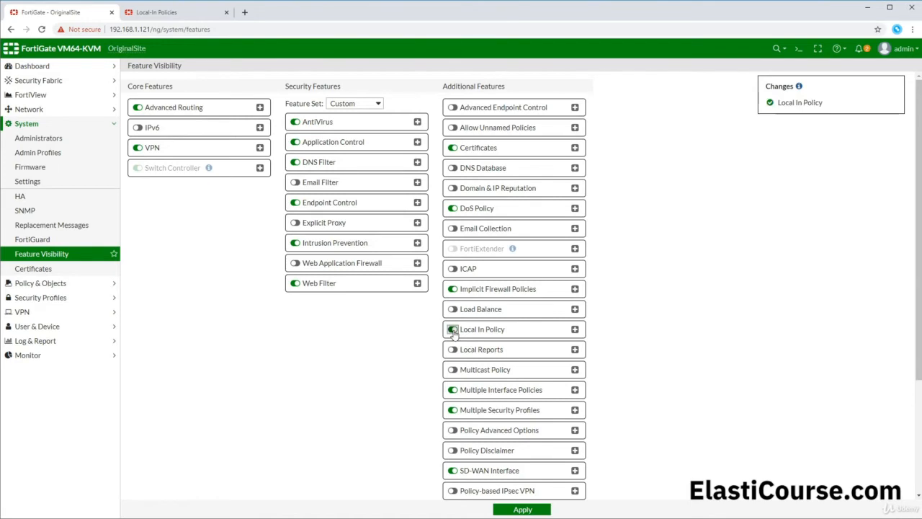
pyautogui.click(498, 510)
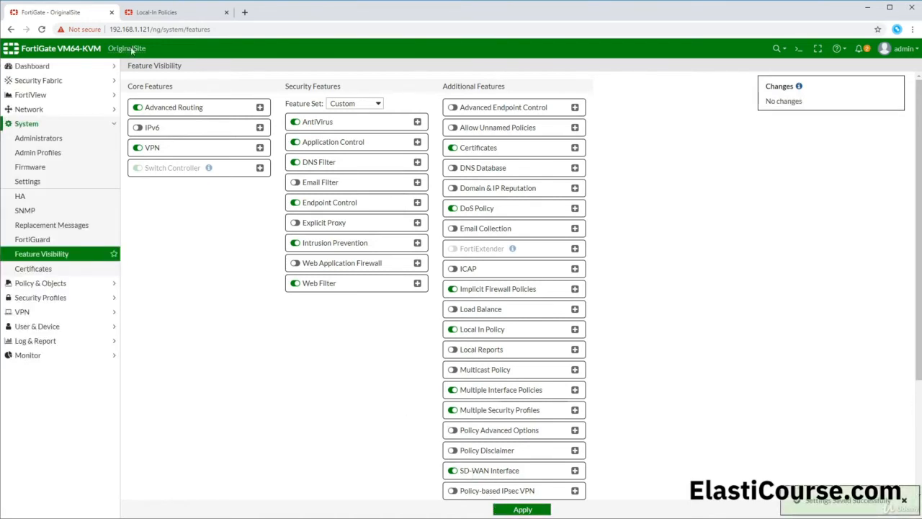
# - Open the Local In Policy list and examine the Admin group's PING and SSH entries for each interface
pyautogui.click(43, 283)
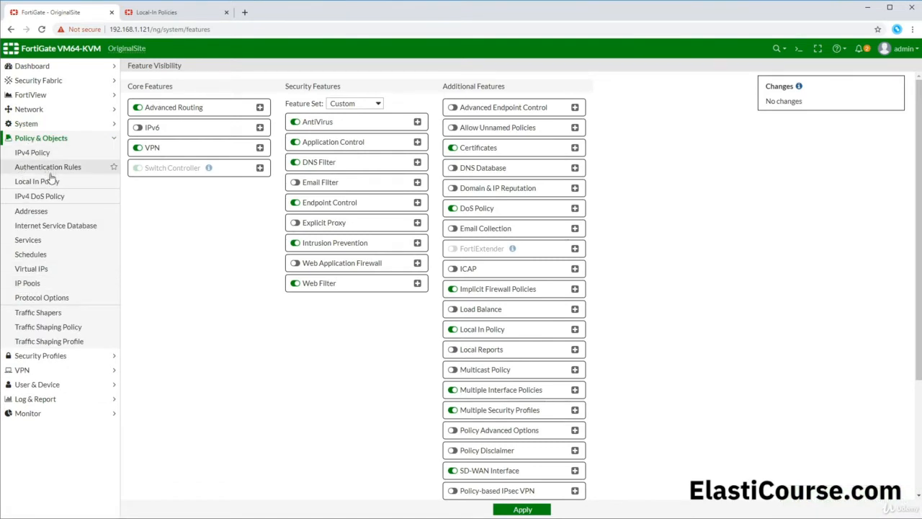
pyautogui.click(52, 184)
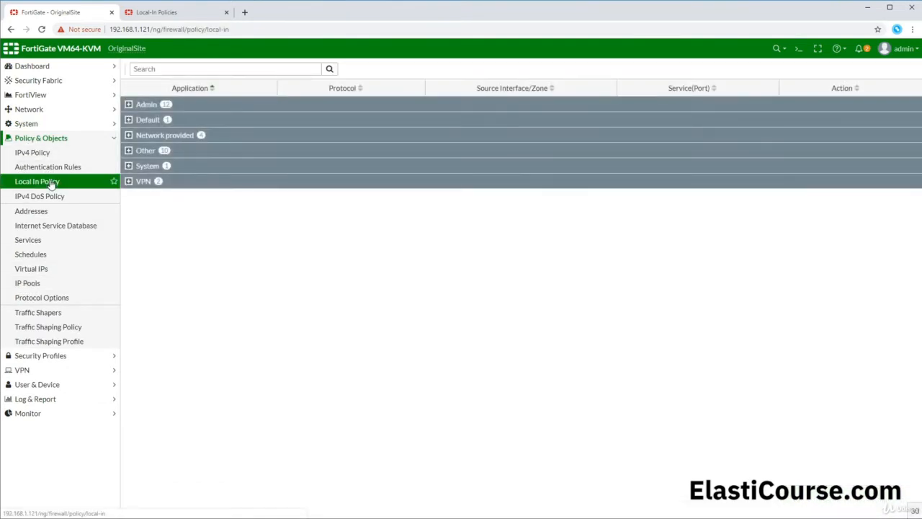
pyautogui.click(130, 105)
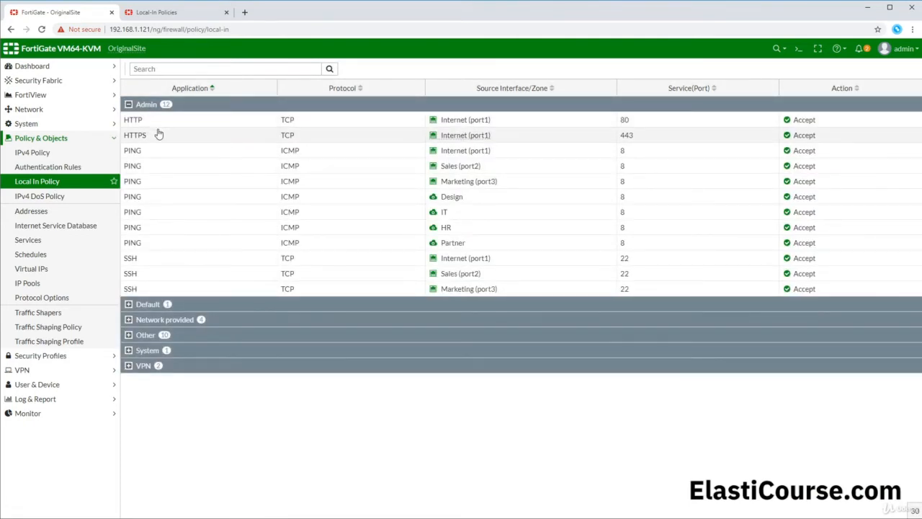
pyautogui.click(313, 171)
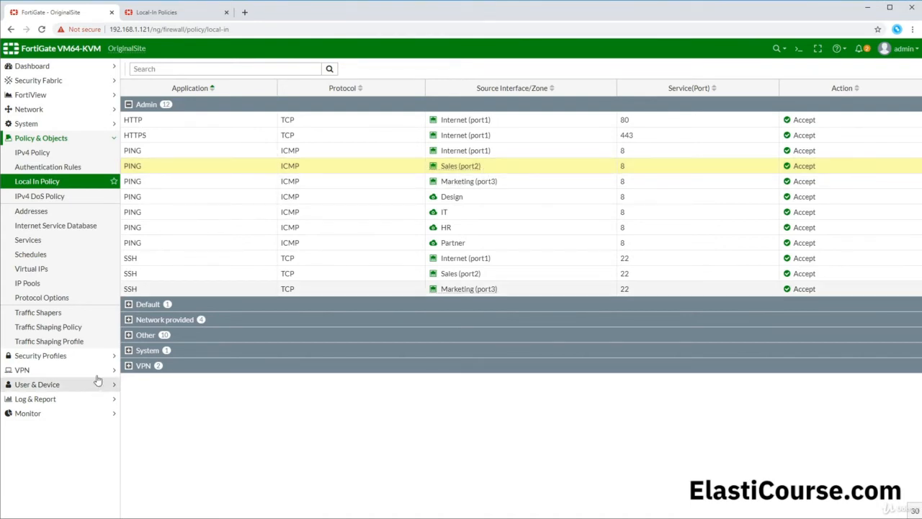
pyautogui.click(144, 273)
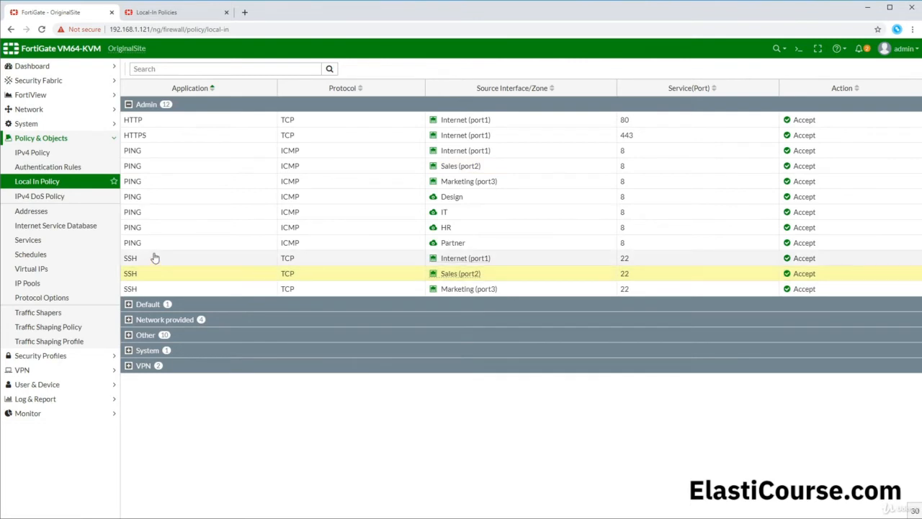
pyautogui.click(154, 257)
pyautogui.click(173, 292)
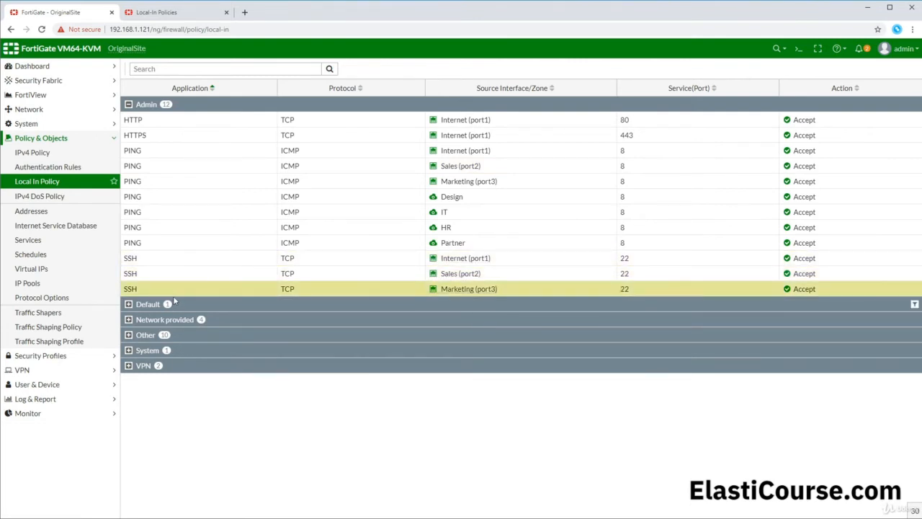
# - Expand the Other, VPN and Network provided groups of the Local In Policy list and review their protocols and ports
pyautogui.click(128, 335)
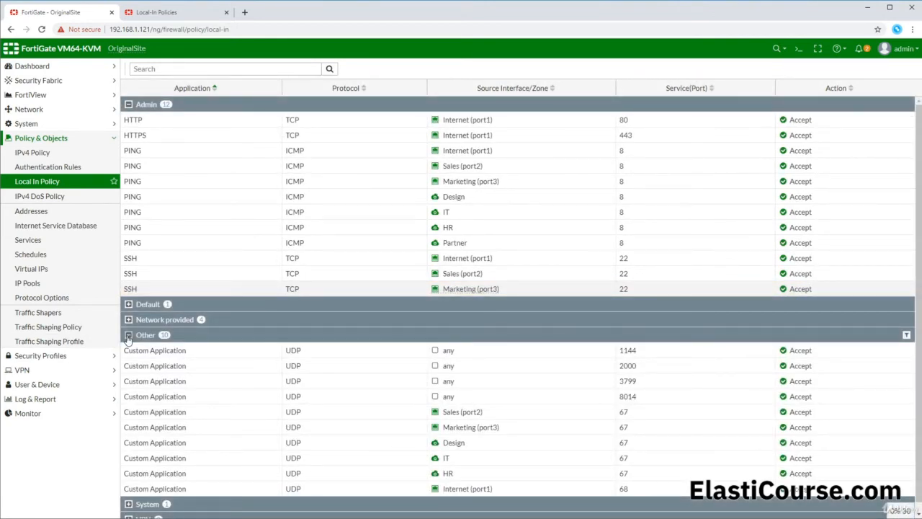
pyautogui.scroll(-1, 128, 338)
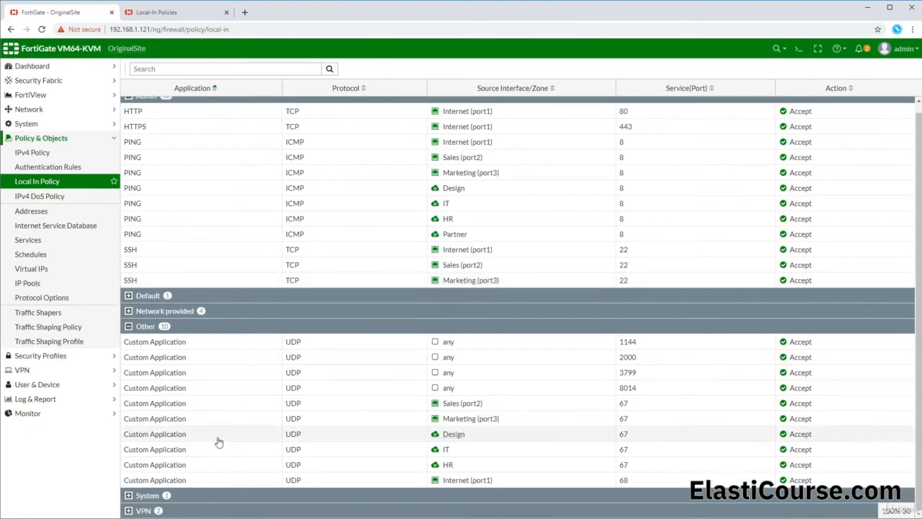
pyautogui.click(129, 510)
pyautogui.scroll(-1, 303, 432)
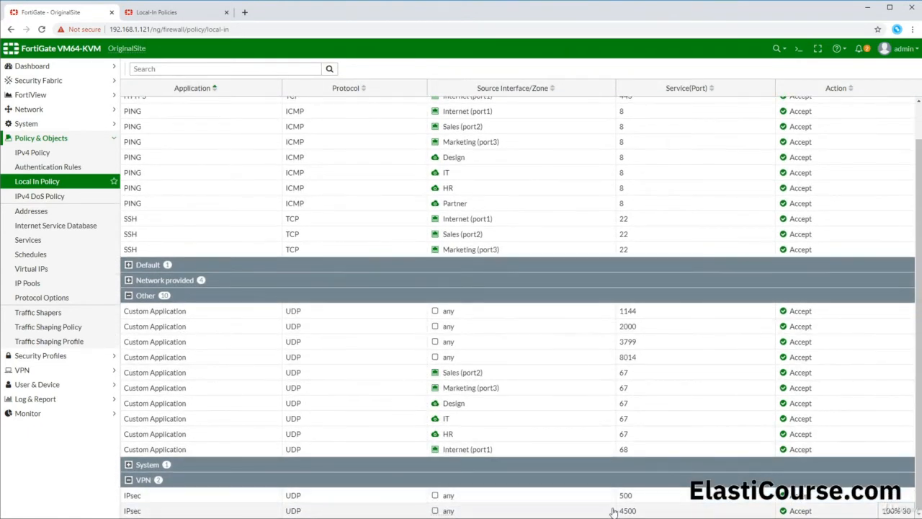
pyautogui.scroll(1, 316, 243)
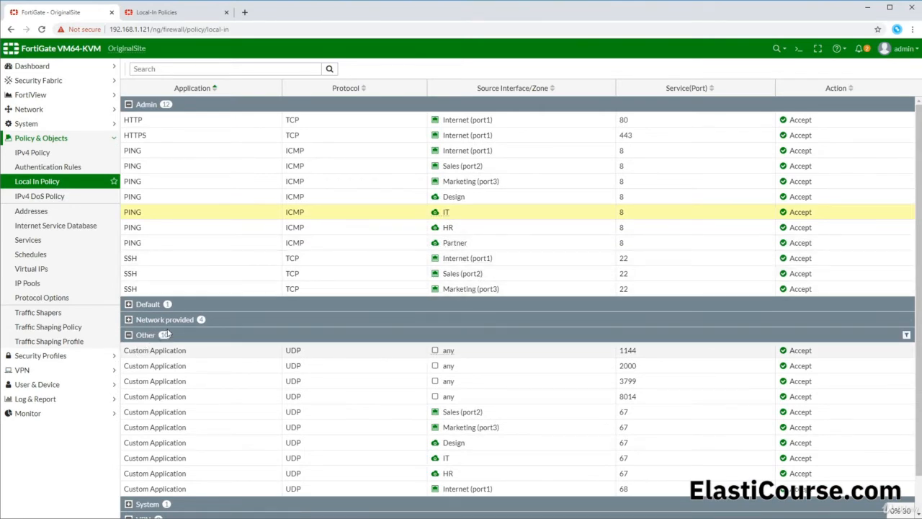
pyautogui.click(128, 320)
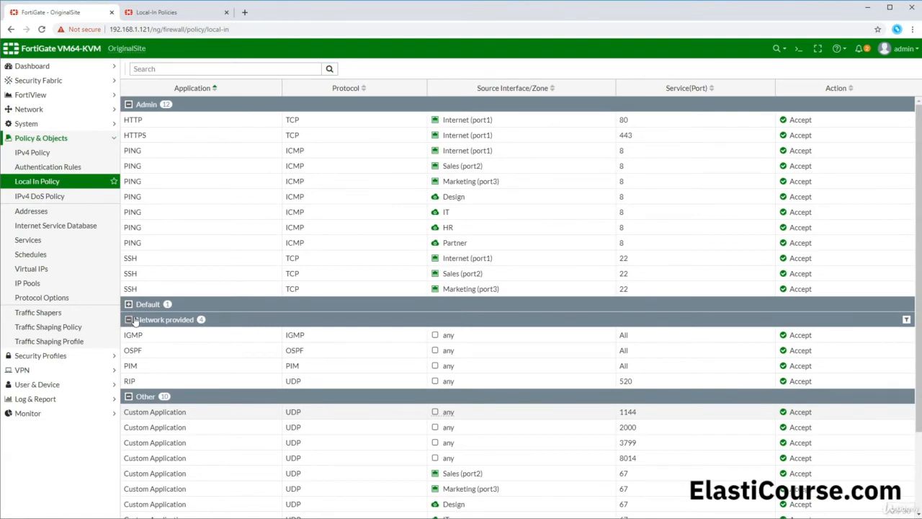
# - Return to the Fortigate-1 console, end the interface configuration, enter config firewall local-in-policy and show its contents
pyautogui.hotkey('alt', 'Tab')
pyautogui.click(356, 330)
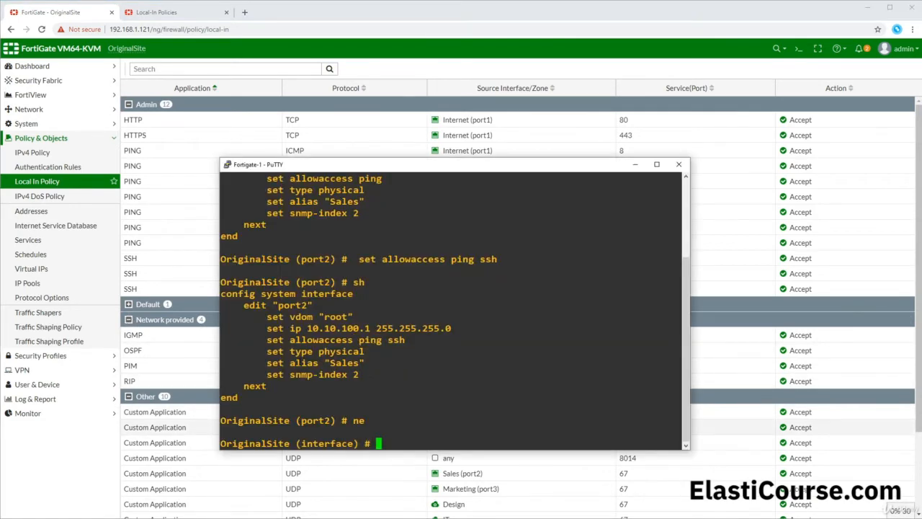
pyautogui.write('end')
pyautogui.press('Return')
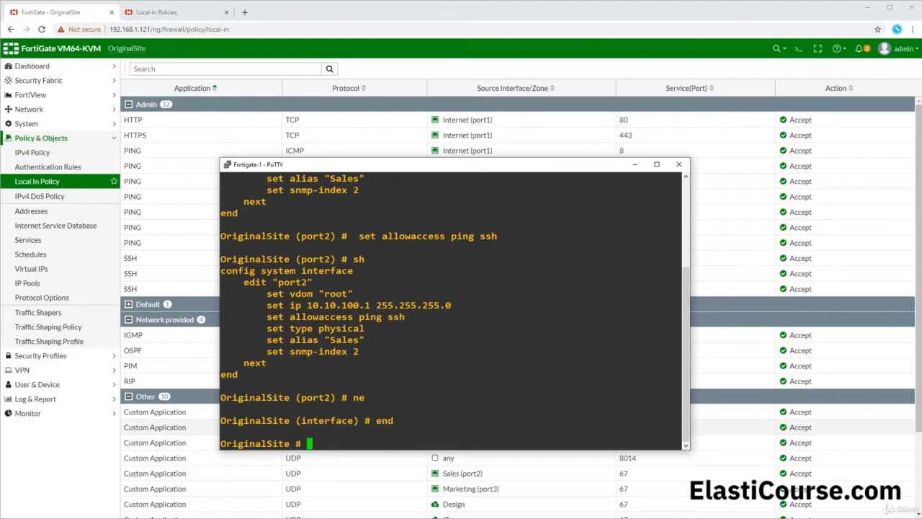
pyautogui.write('config firewall local-in-policy')
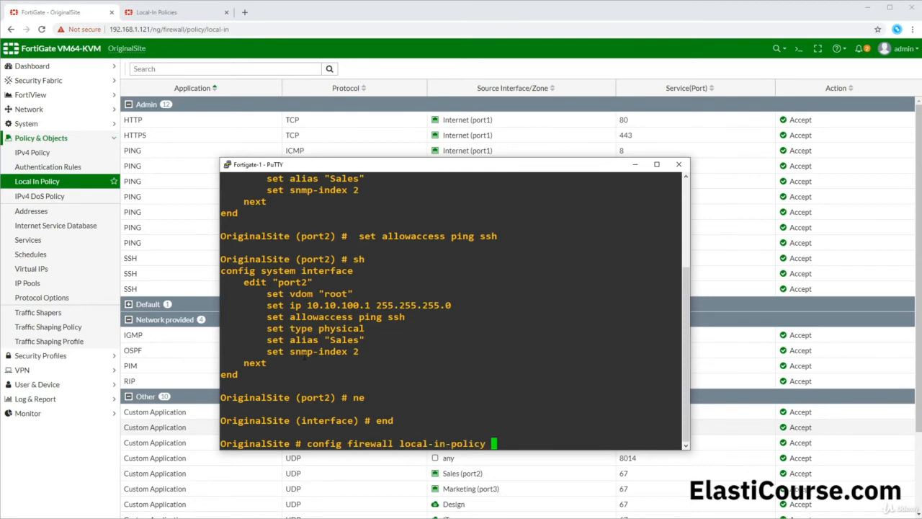
pyautogui.press('Return')
pyautogui.write('sh')
pyautogui.press('Return')
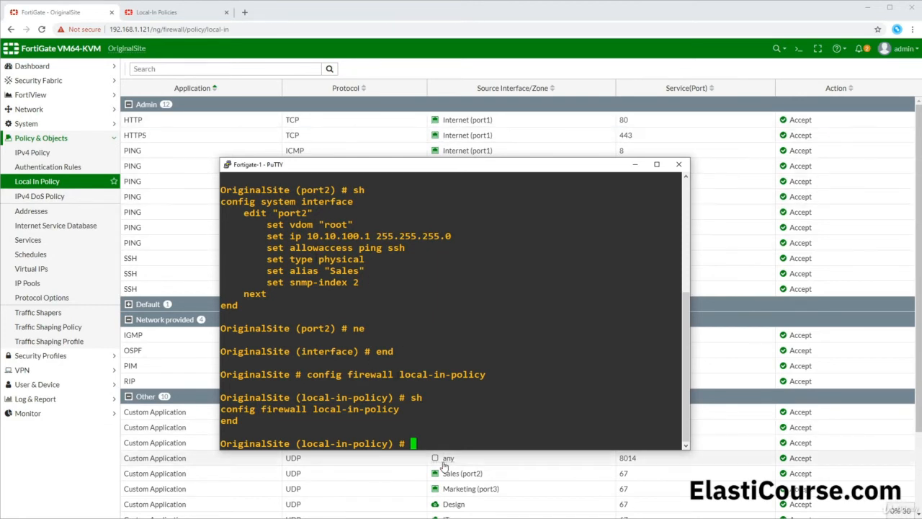
# - Start editing local-in policy entry 1, list its available set options including schedule, and abort the entry
pyautogui.write('edit 1')
pyautogui.press('Return')
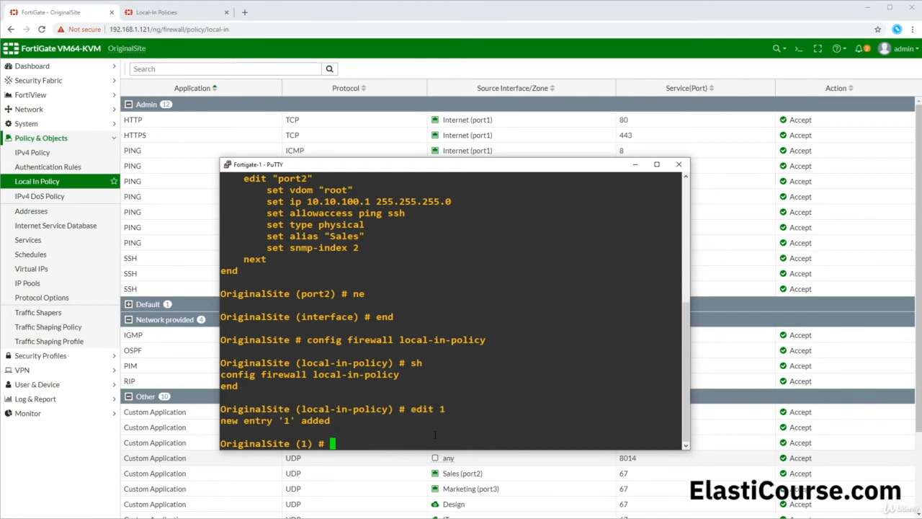
pyautogui.write('set')
pyautogui.press('?')
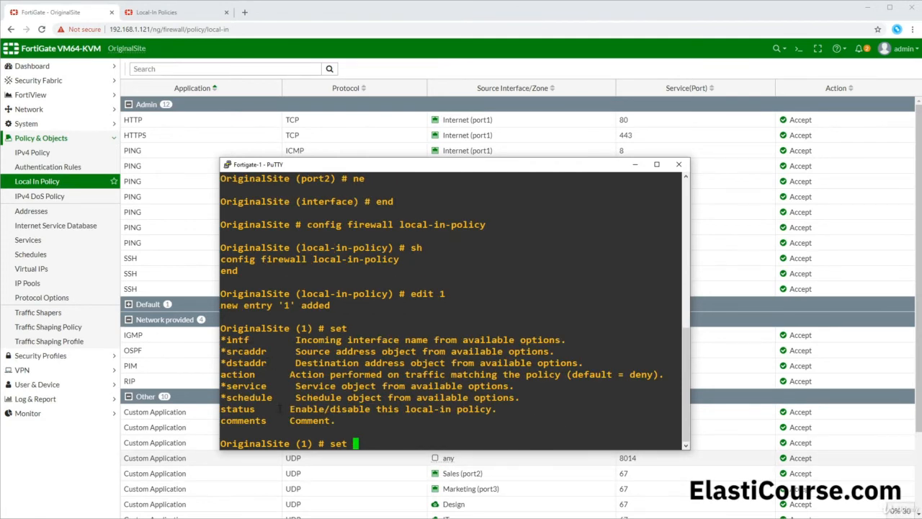
pyautogui.moveTo(278, 399); pyautogui.dragTo(220, 398)
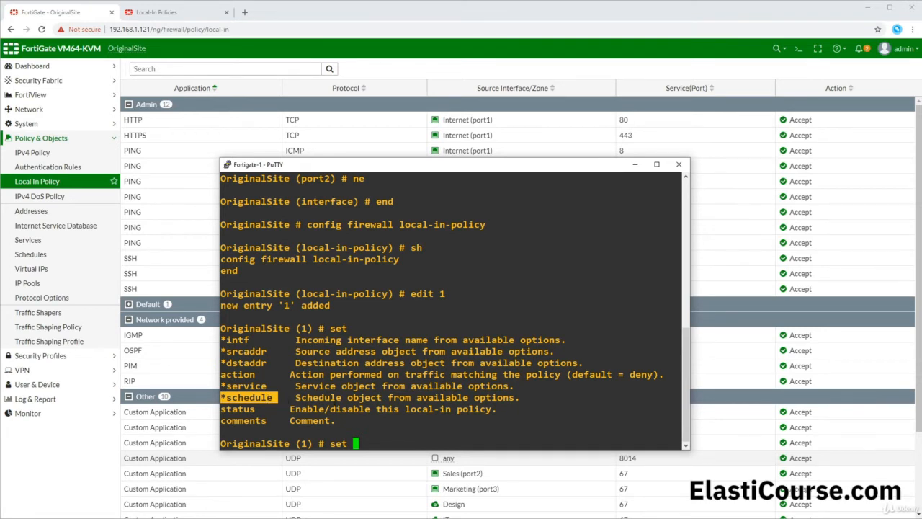
pyautogui.press('BackSpace')
pyautogui.press('BackSpace')
pyautogui.press('BackSpace')
pyautogui.press('BackSpace')
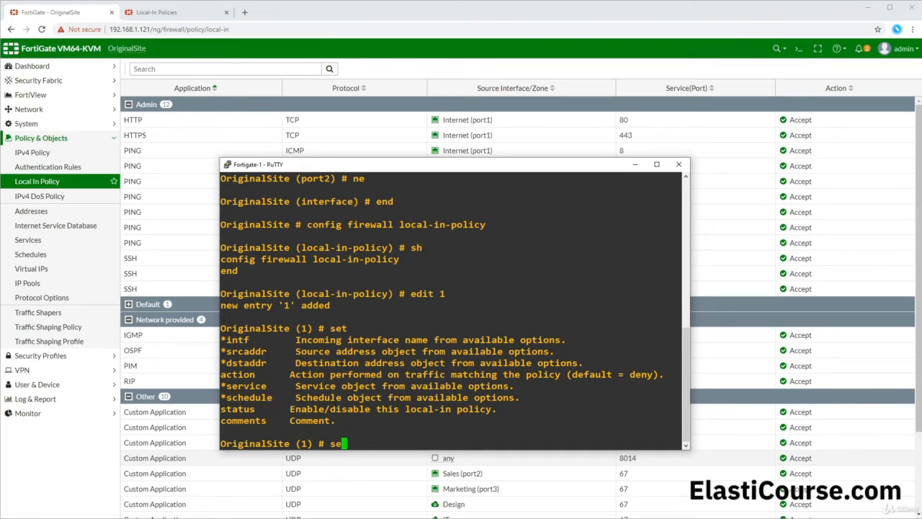
pyautogui.write('abort')
pyautogui.press('Return')
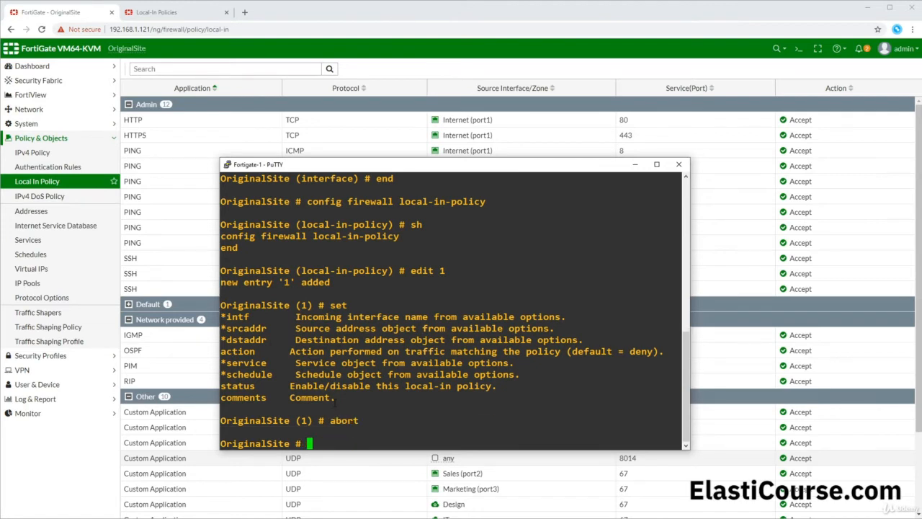
# - Open the Log Settings page under Log & Report and review the local disk and remote logging options
pyautogui.click(34, 398)
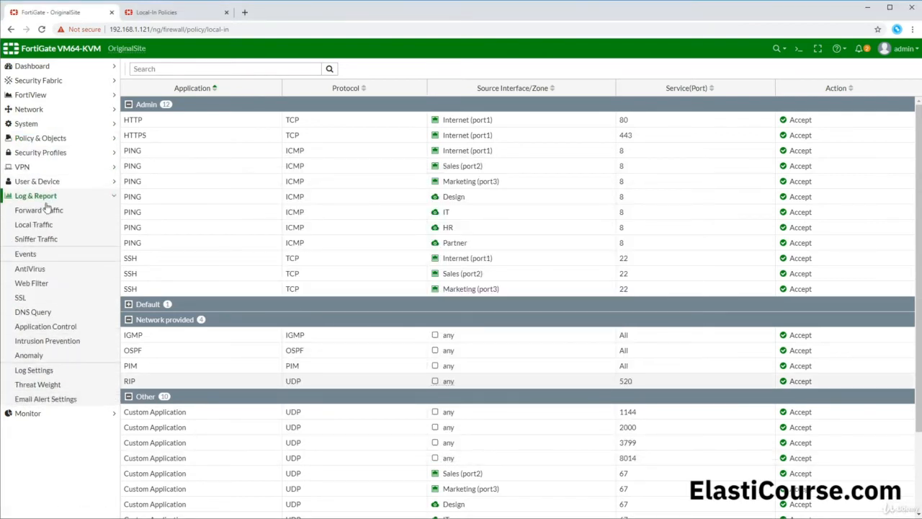
pyautogui.click(34, 371)
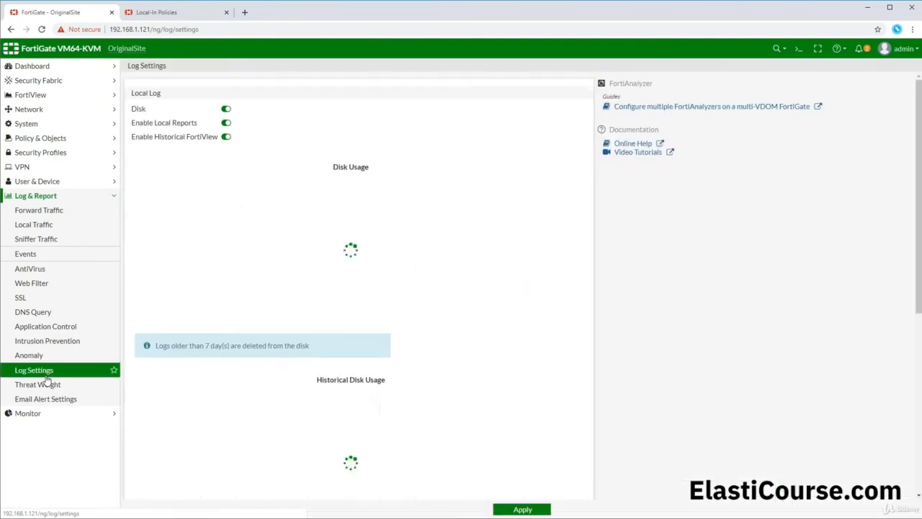
pyautogui.scroll(-4, 216, 208)
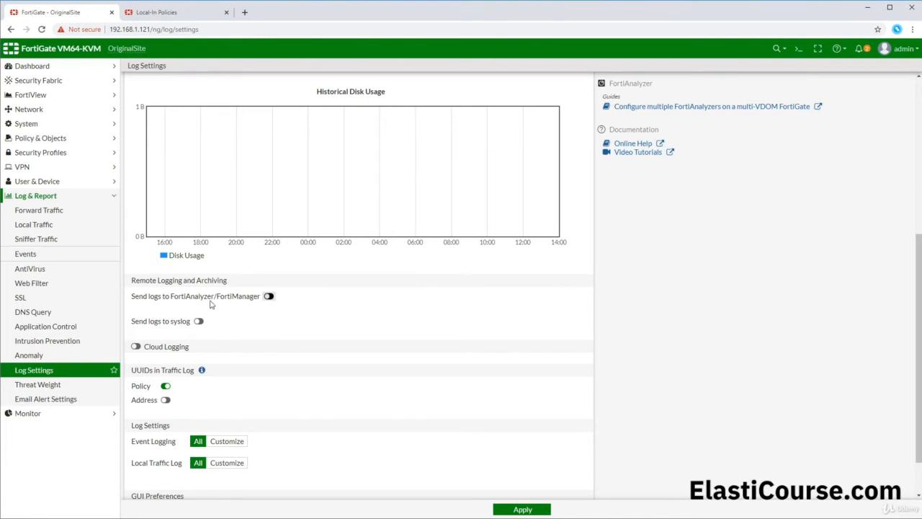
# - Enable sending logs to FortiAnalyzer/FortiManager at IP address 10.10.200.2 with the Real Time upload option
pyautogui.click(269, 297)
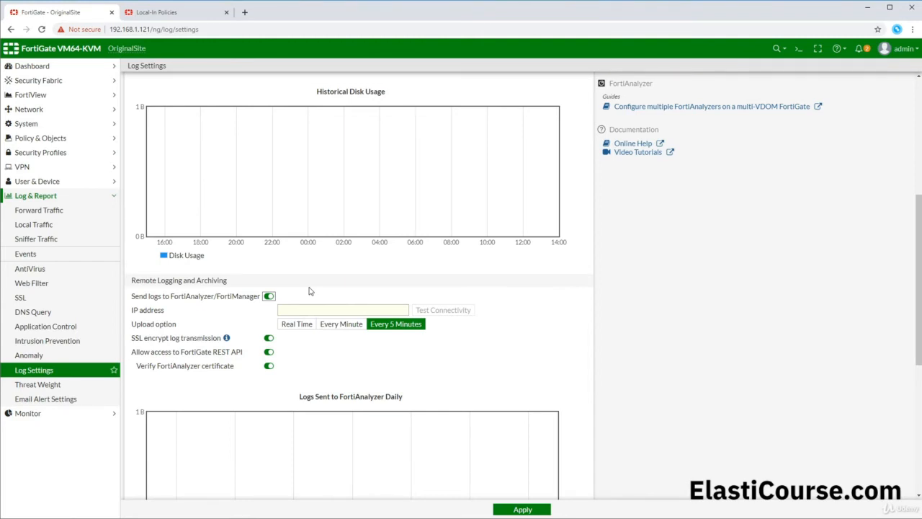
pyautogui.click(297, 310)
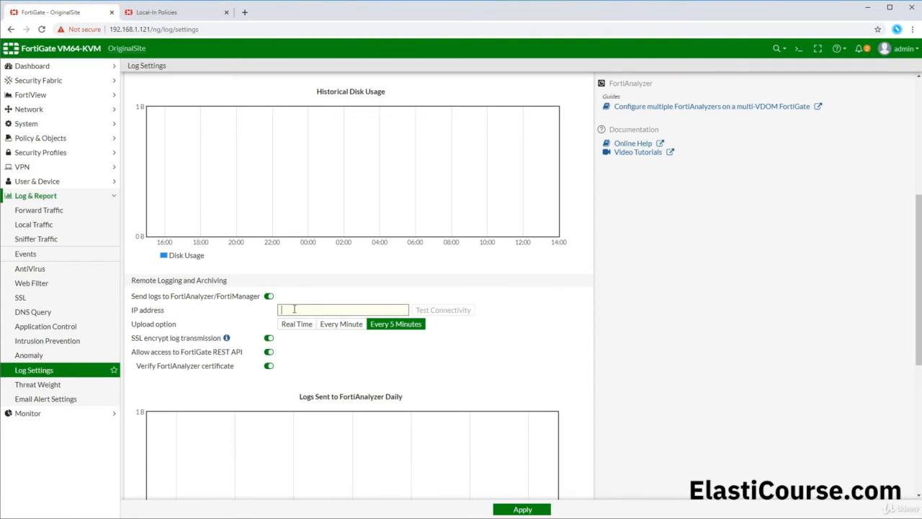
pyautogui.write('10.10.200.2')
pyautogui.click(298, 324)
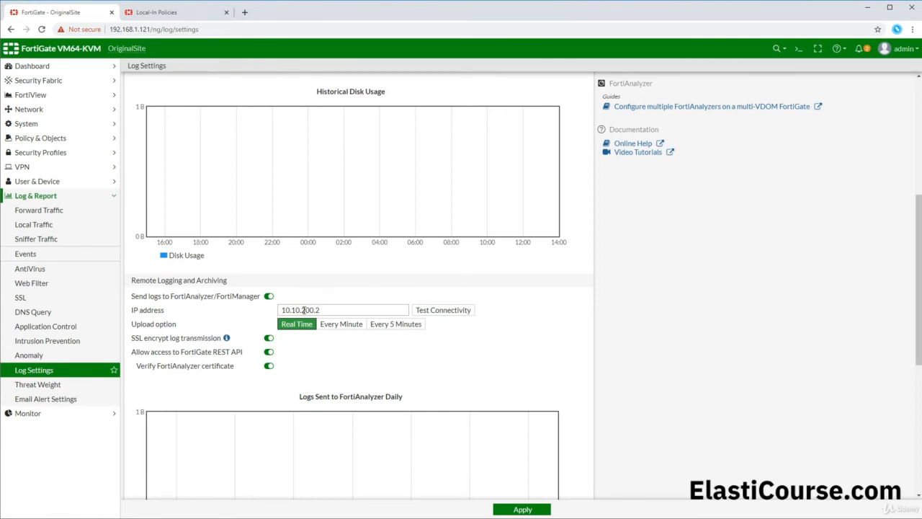
pyautogui.moveTo(224, 338); pyautogui.dragTo(136, 341)
pyautogui.click(134, 341)
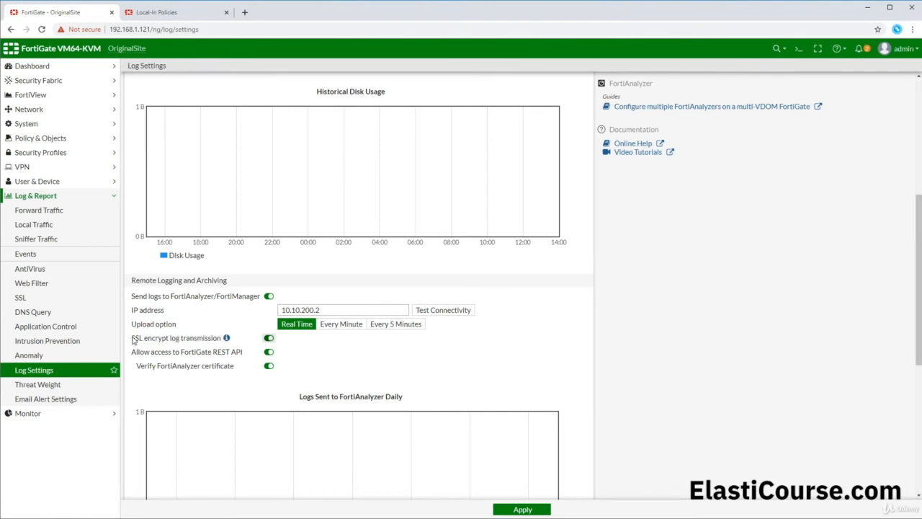
# - Enable sending logs to syslog with the server address 192.168.210.2 and apply the log settings
pyautogui.scroll(-3, 133, 354)
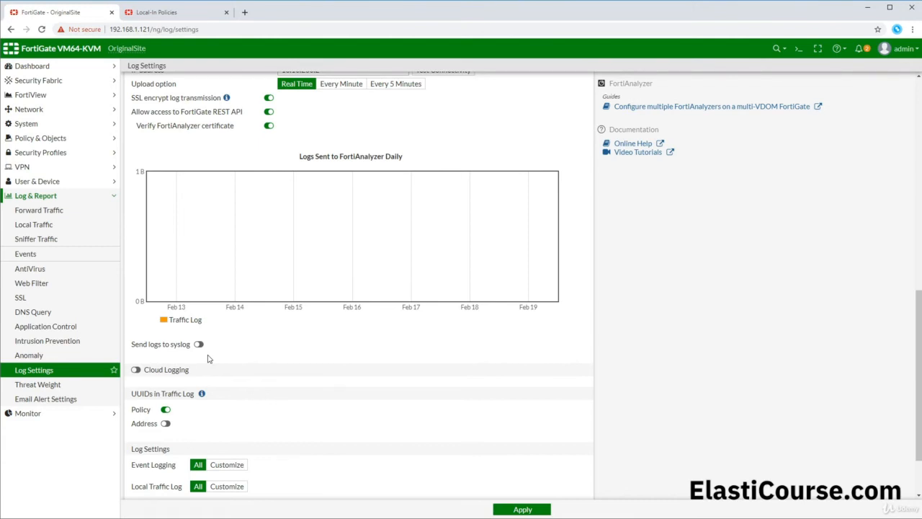
pyautogui.click(198, 344)
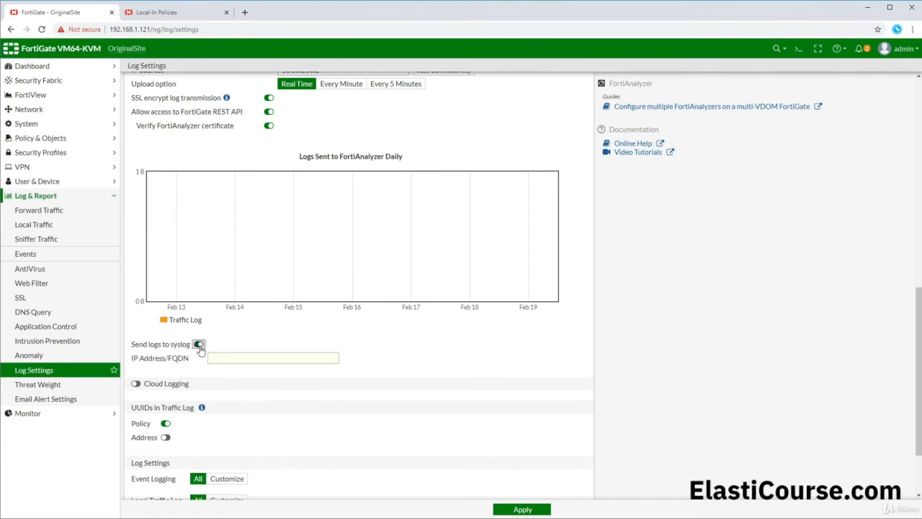
pyautogui.click(249, 358)
pyautogui.write('192.168.210.2')
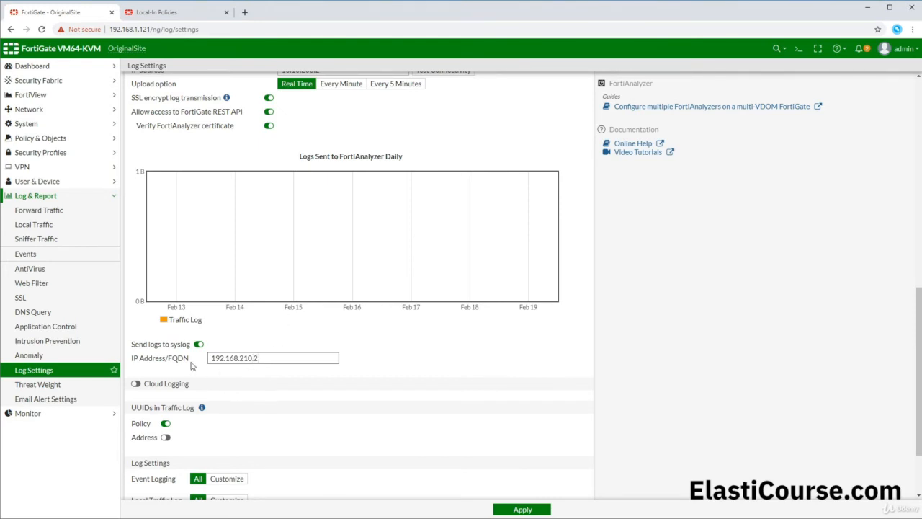
pyautogui.moveTo(213, 359); pyautogui.dragTo(268, 359)
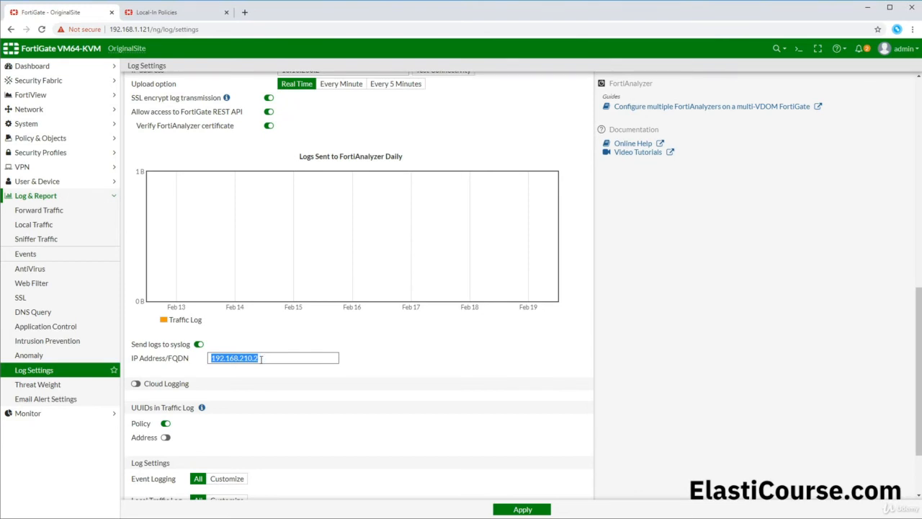
pyautogui.click(257, 370)
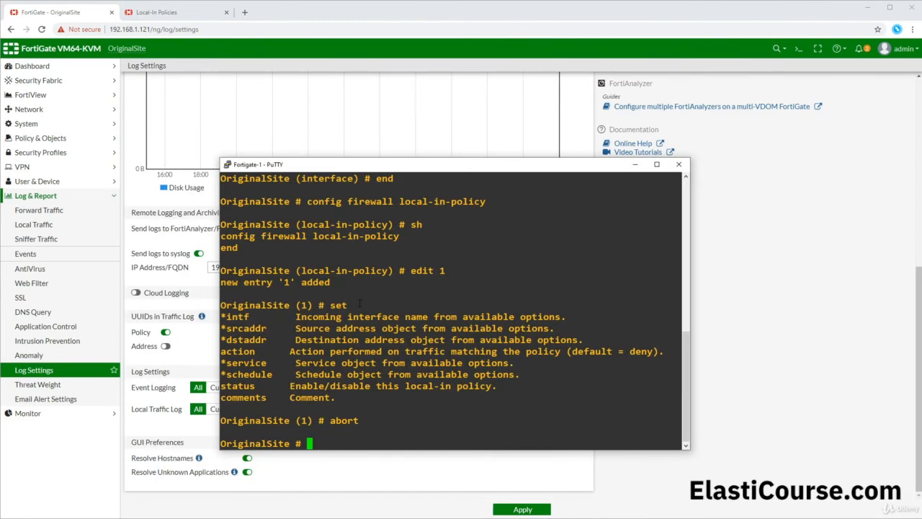
# - In the Fortigate-1 console, enter config log syslogd setting, show its contents to check the status and server, and end it
pyautogui.write('config log syslogd')
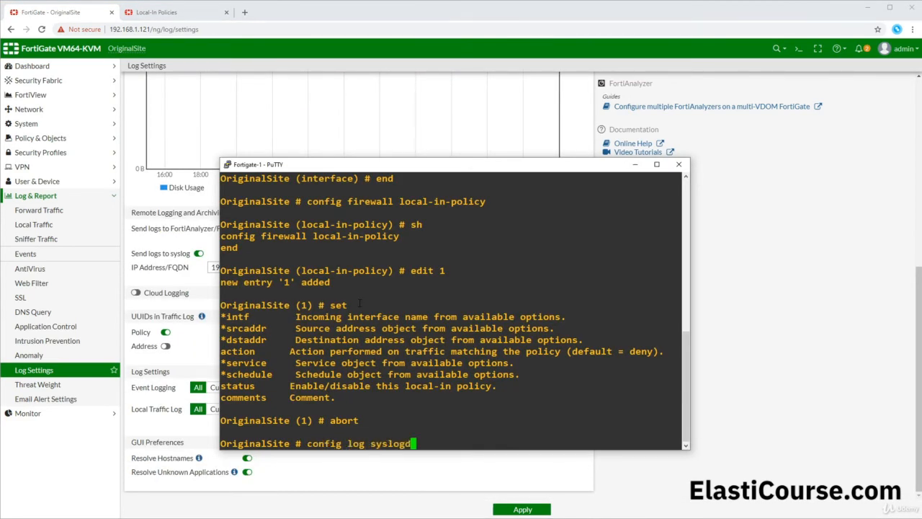
pyautogui.write(' setting')
pyautogui.press('Return')
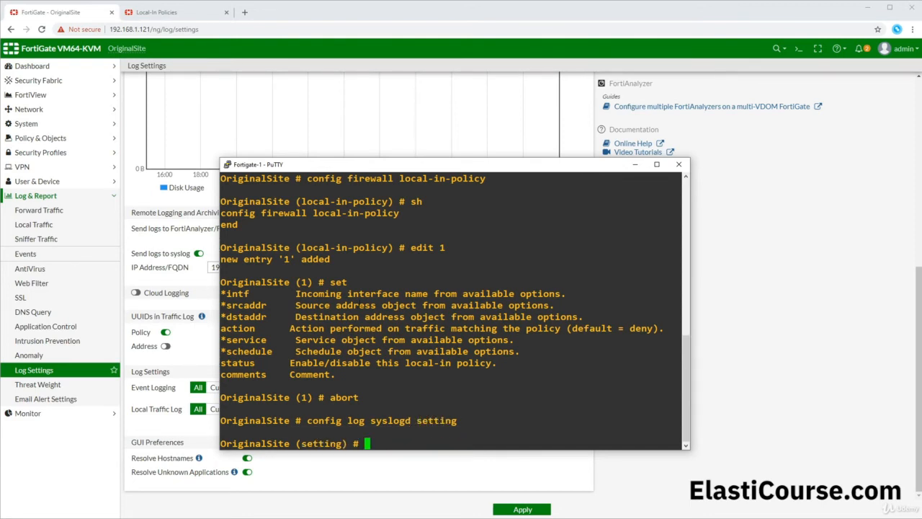
pyautogui.write('sh')
pyautogui.press('Return')
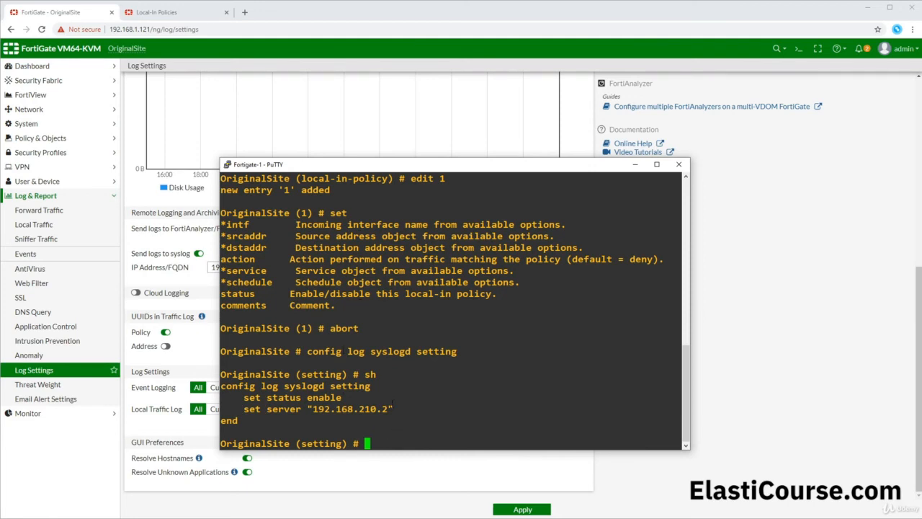
pyautogui.moveTo(393, 404); pyautogui.dragTo(243, 398)
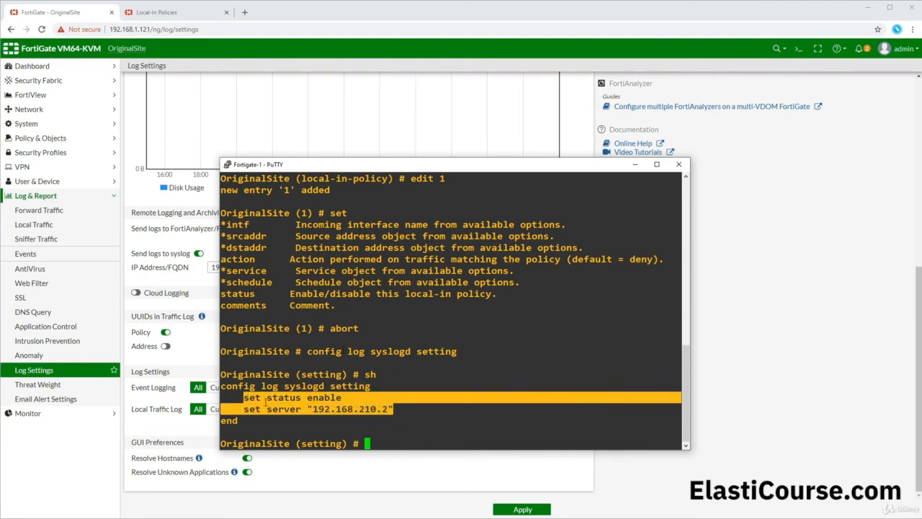
pyautogui.click(419, 436)
pyautogui.write('en')
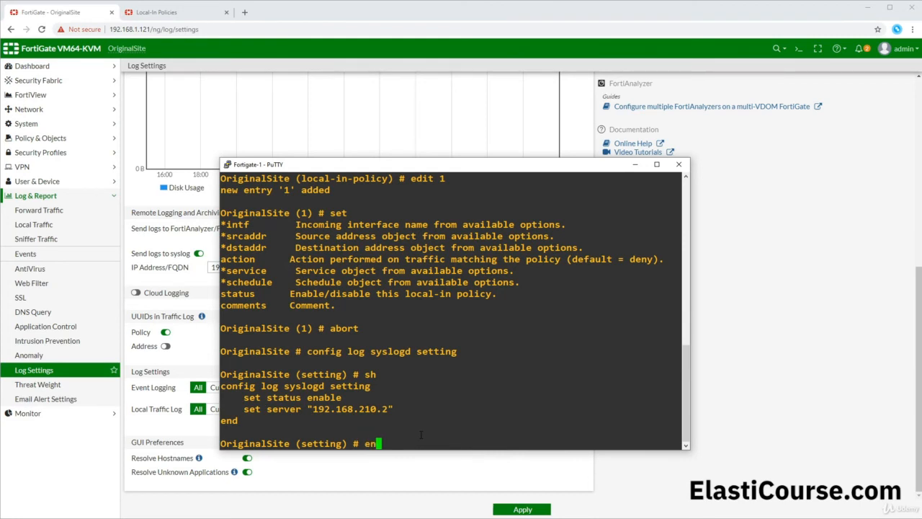
pyautogui.press('Return')
# - Enter the config log syslogd2 setting context and show its contents
pyautogui.write('config ')
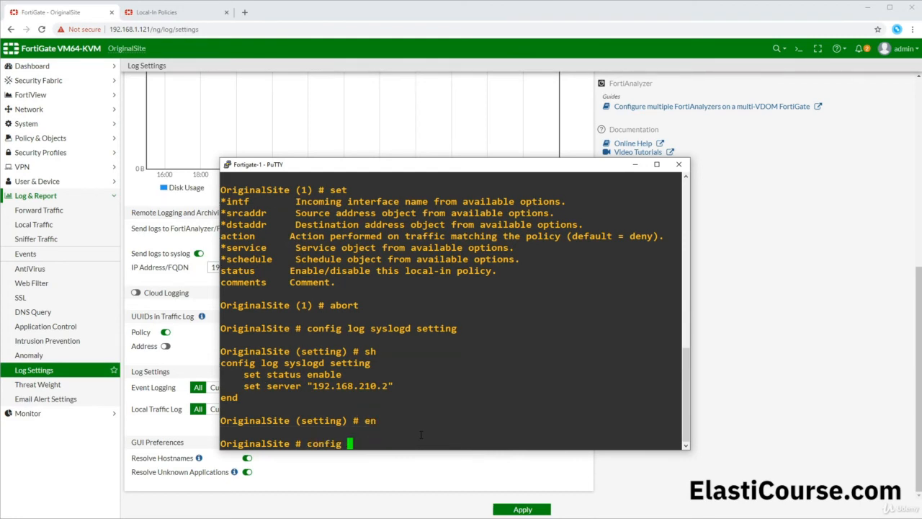
pyautogui.write('log syslogd2 set')
pyautogui.press('Return')
pyautogui.write('sh')
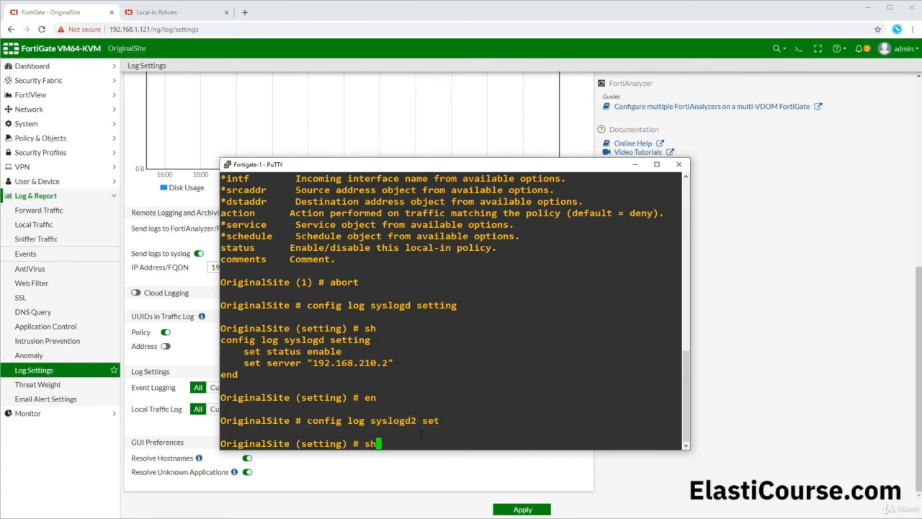
pyautogui.press('Return')
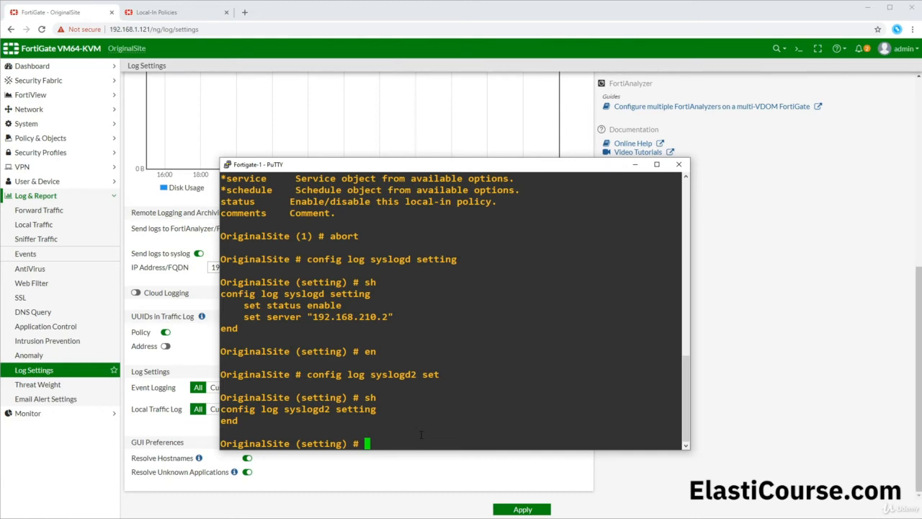
# - Set the second syslog server's status to enable and its server to 172.23.1.1, and end the configuration
pyautogui.write('set status enable')
pyautogui.press('Return')
pyautogui.write('set')
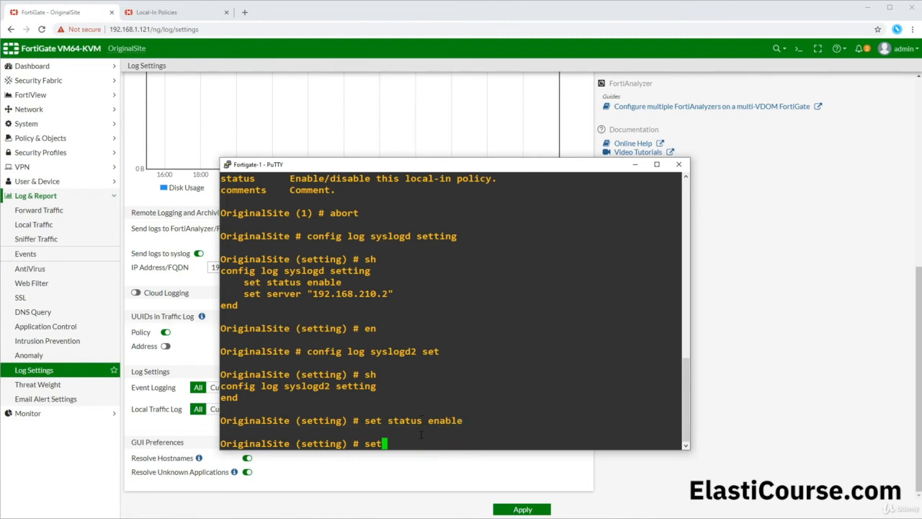
pyautogui.write(' server 172.23.1.1')
pyautogui.press('Return')
pyautogui.write('en')
pyautogui.press('Return')
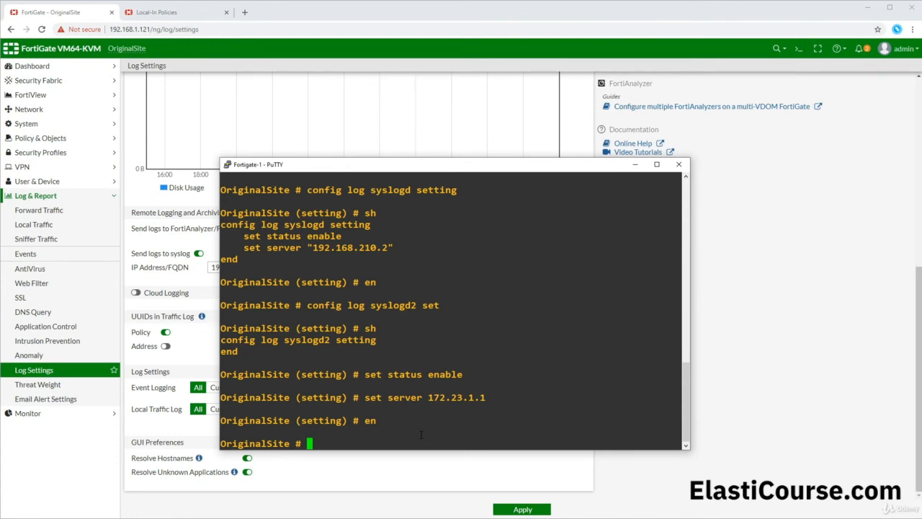
pyautogui.write('config log syslogd2')
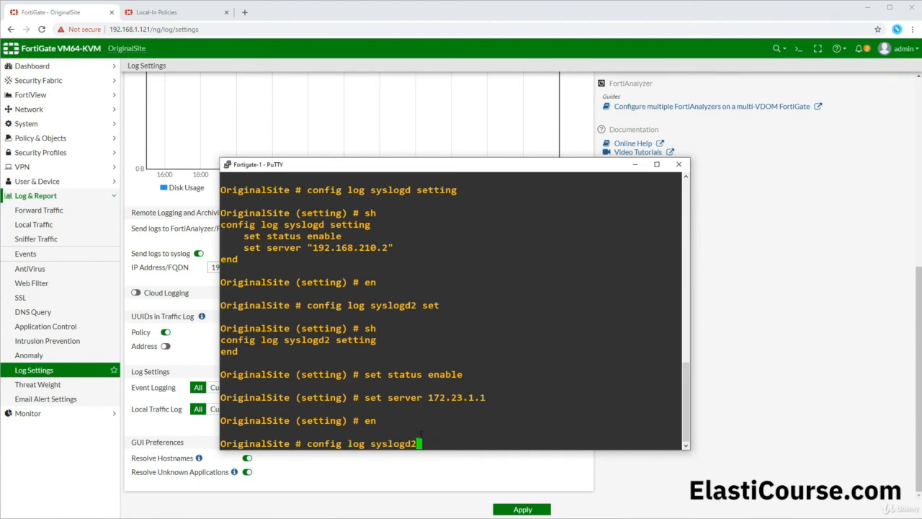
pyautogui.press('BackSpace')
pyautogui.write('4')
pyautogui.press('BackSpace')
pyautogui.write('2')
pyautogui.press('BackSpace')
pyautogui.write('2')
pyautogui.press('Tab')
pyautogui.press('BackSpace')
pyautogui.press('BackSpace')
pyautogui.press('BackSpace')
pyautogui.press('BackSpace')
pyautogui.press('BackSpace')
pyautogui.press('BackSpace')
pyautogui.press('BackSpace')
pyautogui.press('BackSpace')
pyautogui.press('BackSpace')
pyautogui.press('BackSpace')
# - Complete the command as config log fortianalyzer setting, enter that context, and end it without changes
pyautogui.write('g fo')
pyautogui.press('Tab')
pyautogui.write('set')
pyautogui.press('Tab')
pyautogui.press('Return')
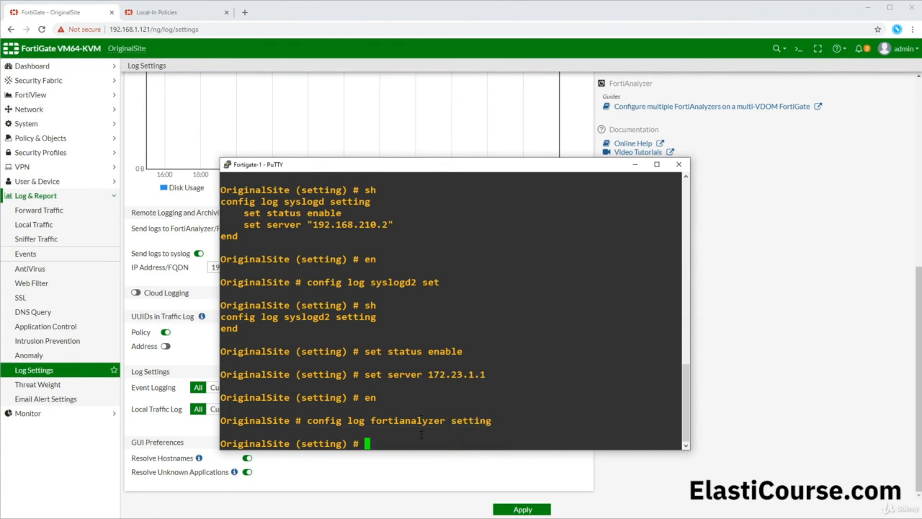
pyautogui.write('en')
pyautogui.press('Return')
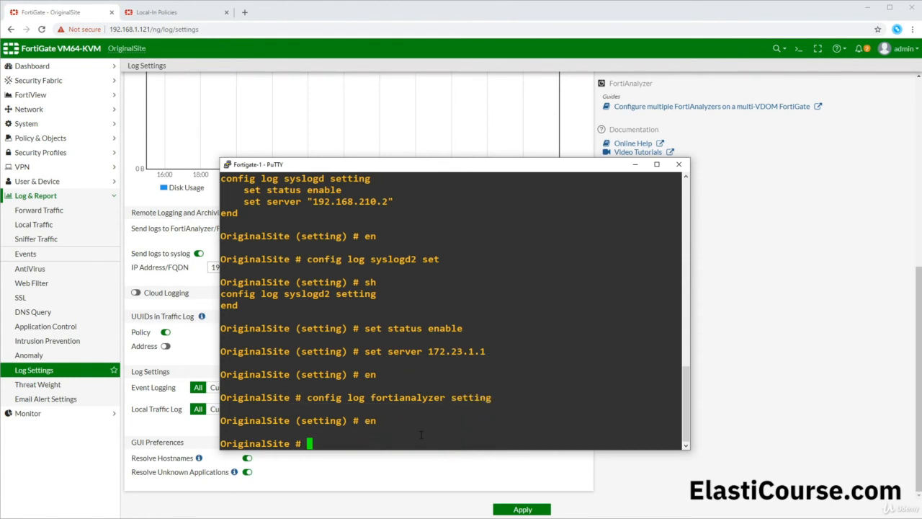
# - Begin a config log command and cycle through the completions for the FortiAnalyzer entries
pyautogui.write('config log f')
pyautogui.press('Tab')
pyautogui.press('Tab')
pyautogui.press('Tab')
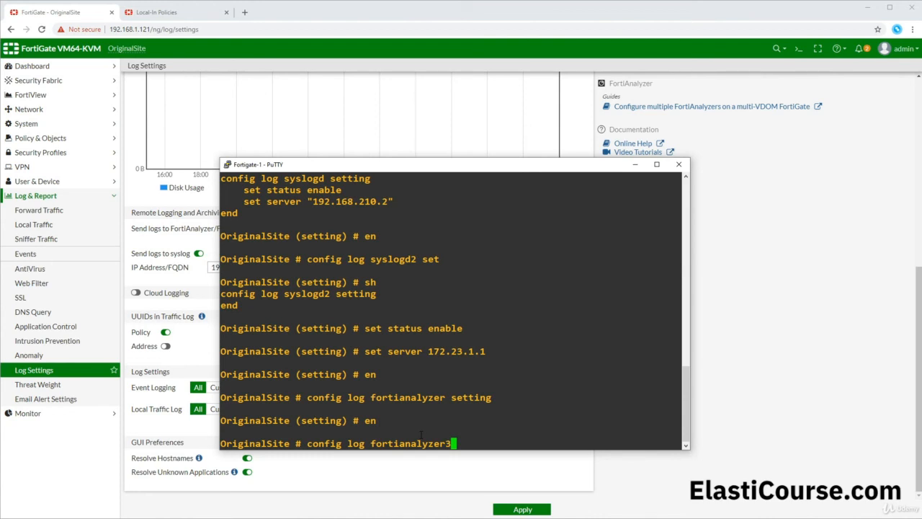
pyautogui.press('Tab')
# - Return to the Log Settings page in the browser, review its remote logging and log options, and open the Events log
pyautogui.click(509, 7)
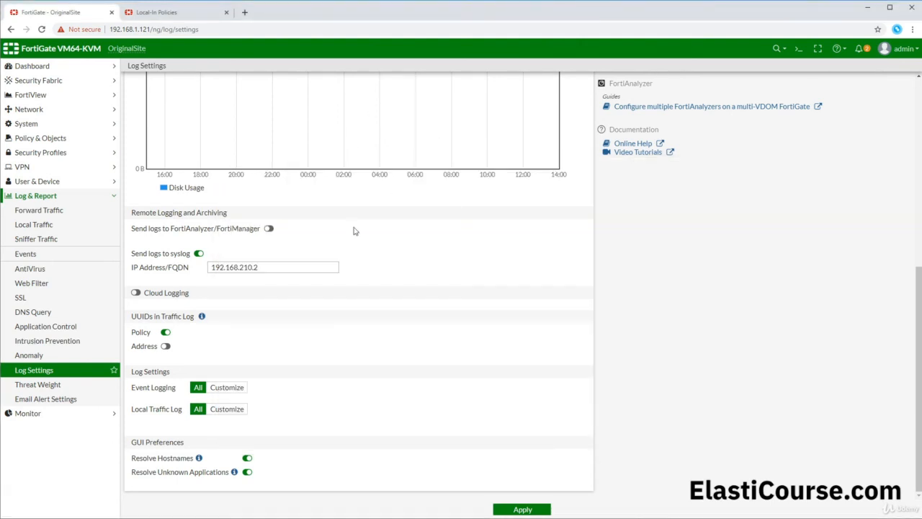
pyautogui.scroll(1, 257, 267)
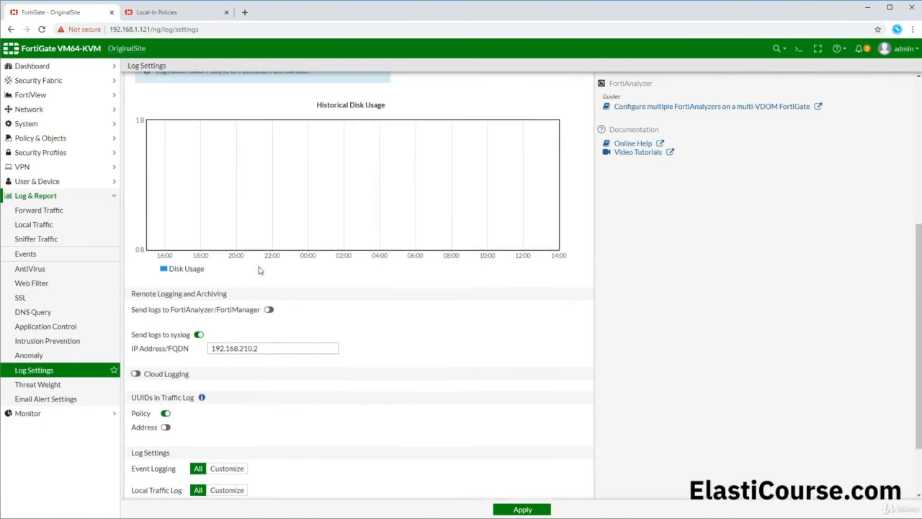
pyautogui.scroll(-1, 232, 361)
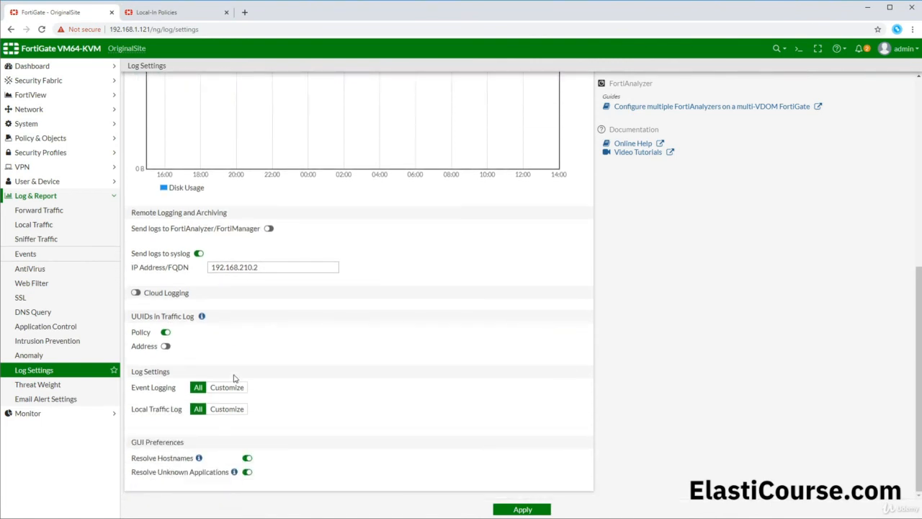
pyautogui.click(40, 257)
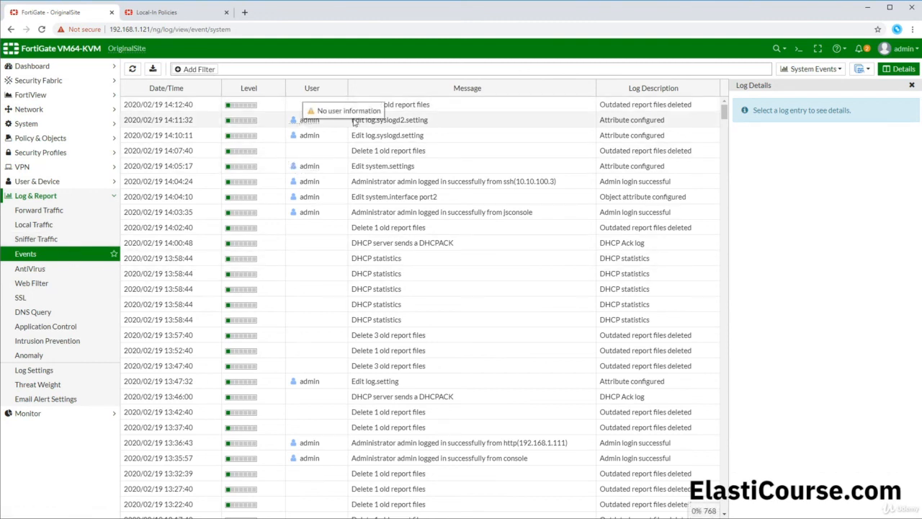
# - Examine the details of the Edit log.syslogd.setting event, a DHCP statistics event, the HTTP admin login and an old report file deletion
pyautogui.click(367, 140)
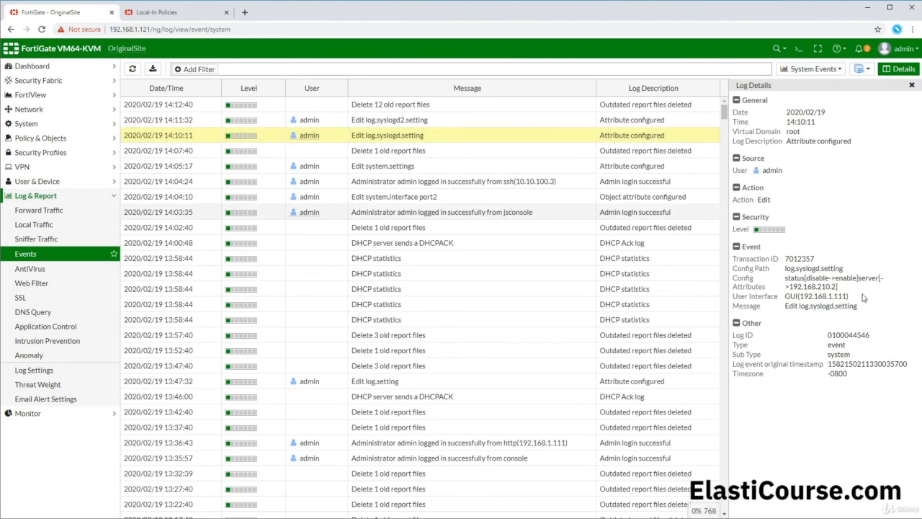
pyautogui.moveTo(850, 297); pyautogui.dragTo(764, 269)
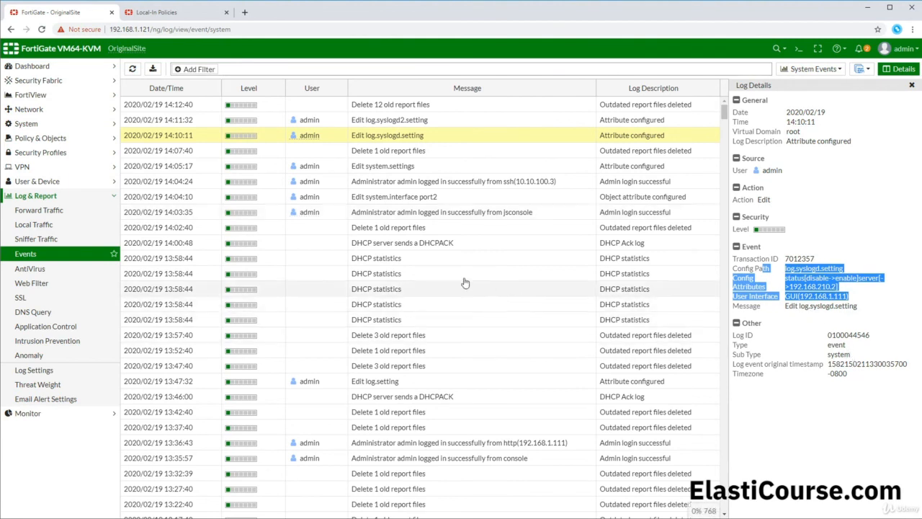
pyautogui.click(388, 262)
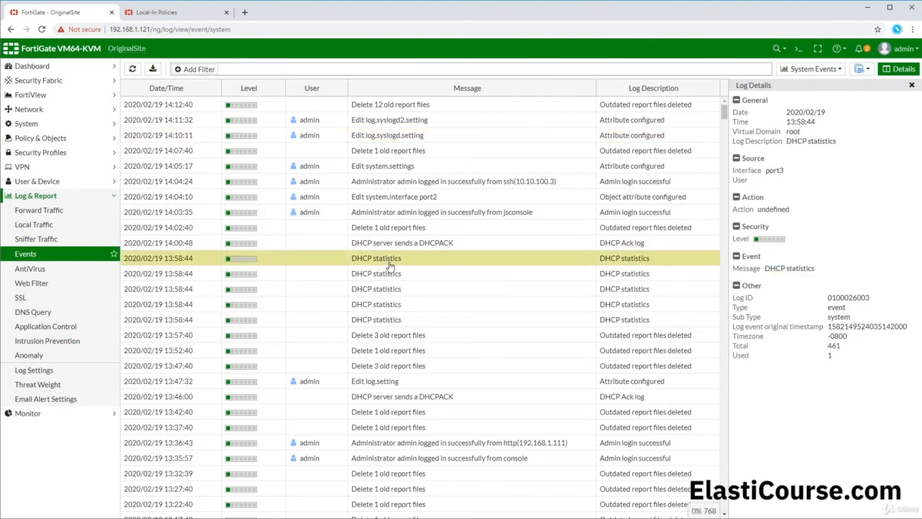
pyautogui.click(474, 446)
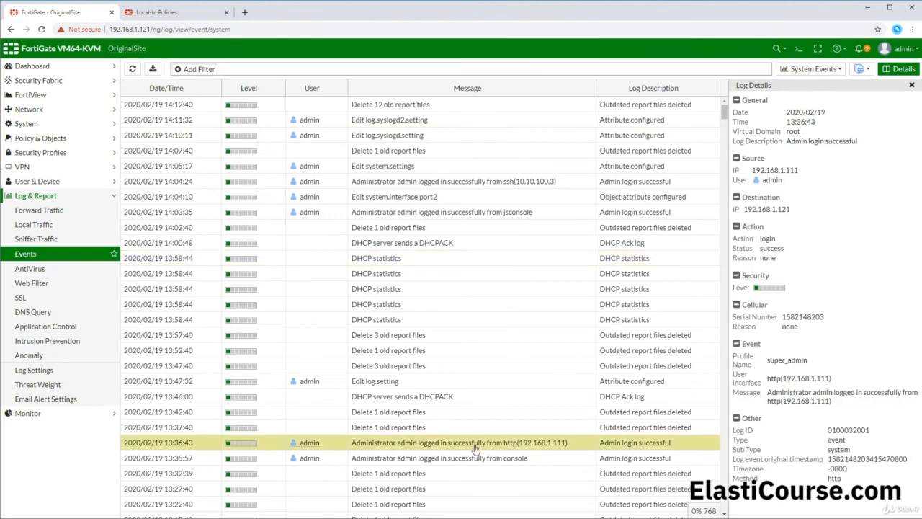
pyautogui.scroll(-6, 475, 443)
pyautogui.scroll(7, 473, 433)
pyautogui.click(462, 414)
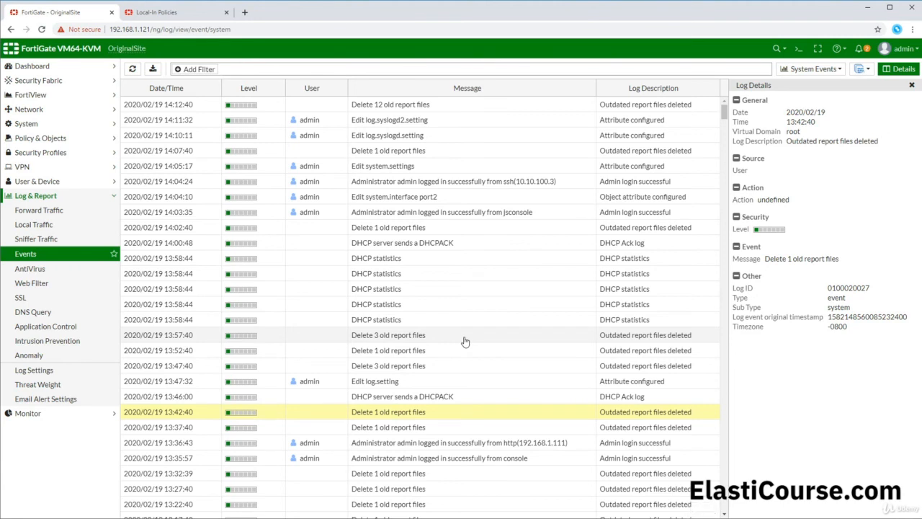
# - Look through the security logs for AntiVirus, Web Filter, SSL and Intrusion Prevention
pyautogui.click(48, 269)
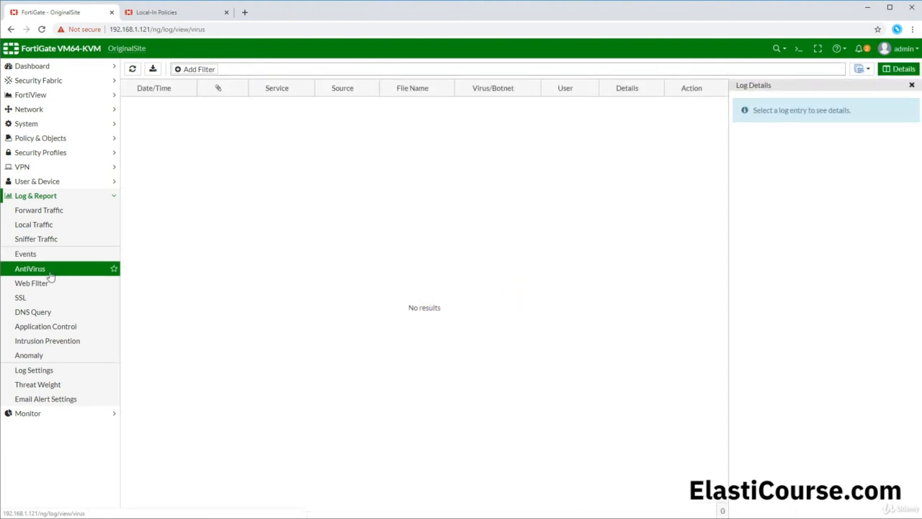
pyautogui.click(55, 286)
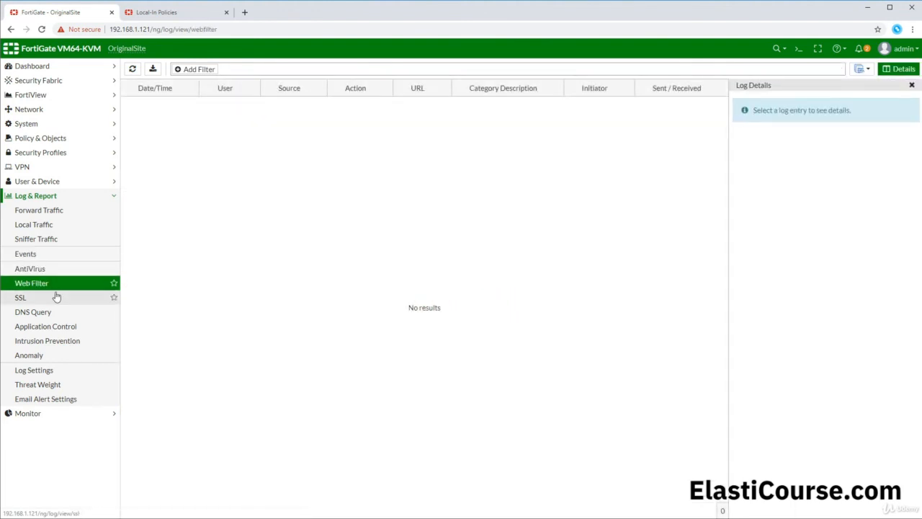
pyautogui.click(57, 297)
pyautogui.click(75, 343)
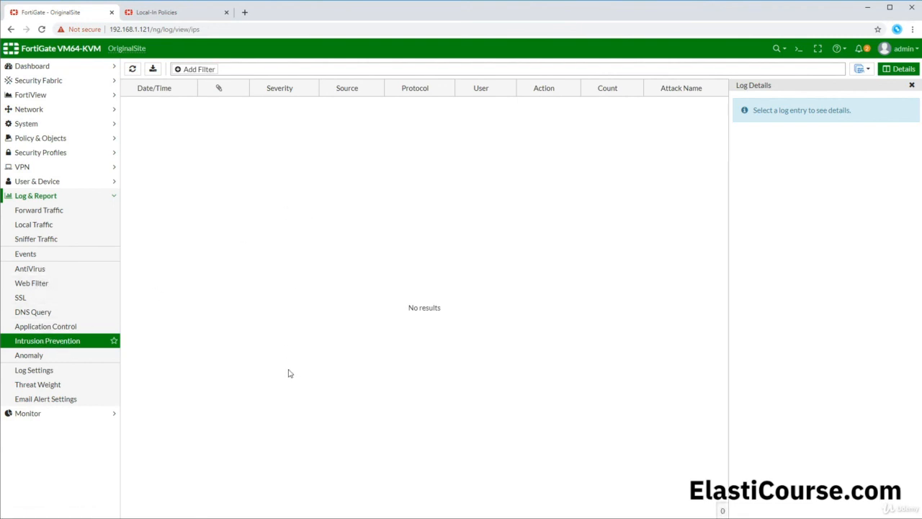
# - Review the Forward Traffic and Local Traffic logs, and return to the Log Settings page
pyautogui.click(65, 212)
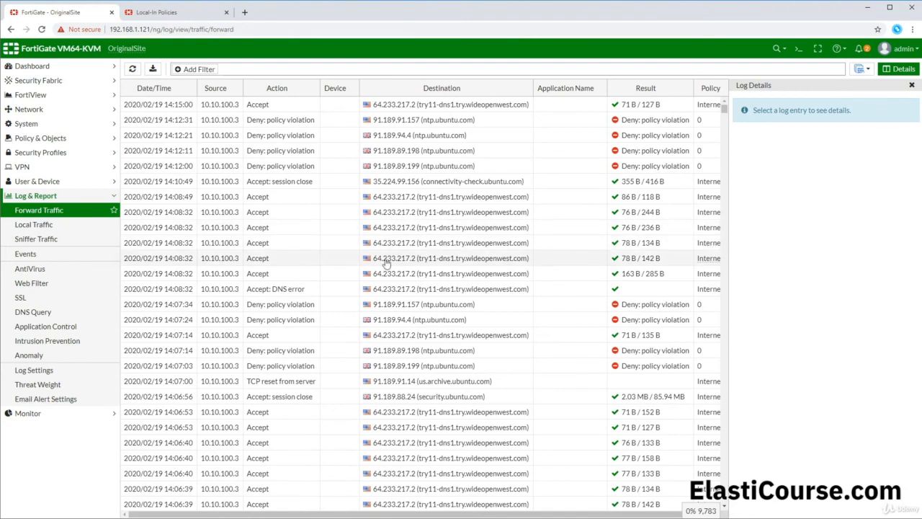
pyautogui.click(41, 226)
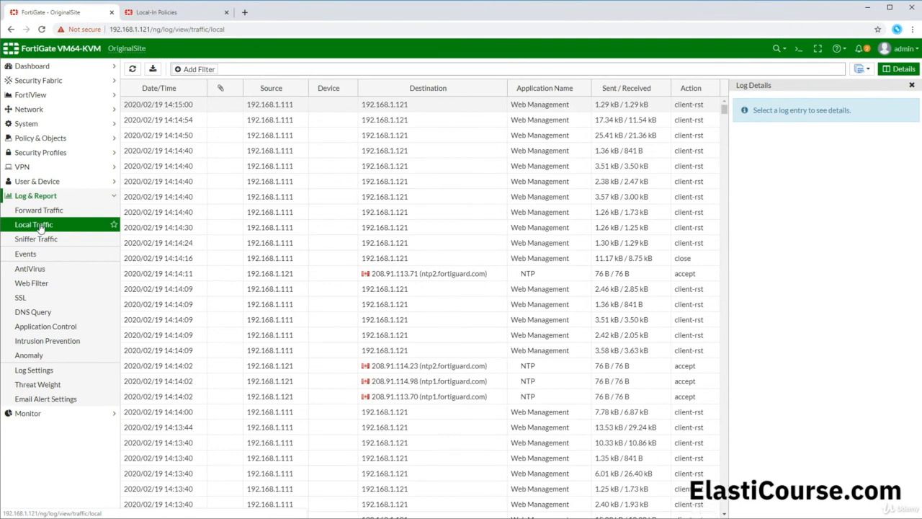
pyautogui.click(38, 371)
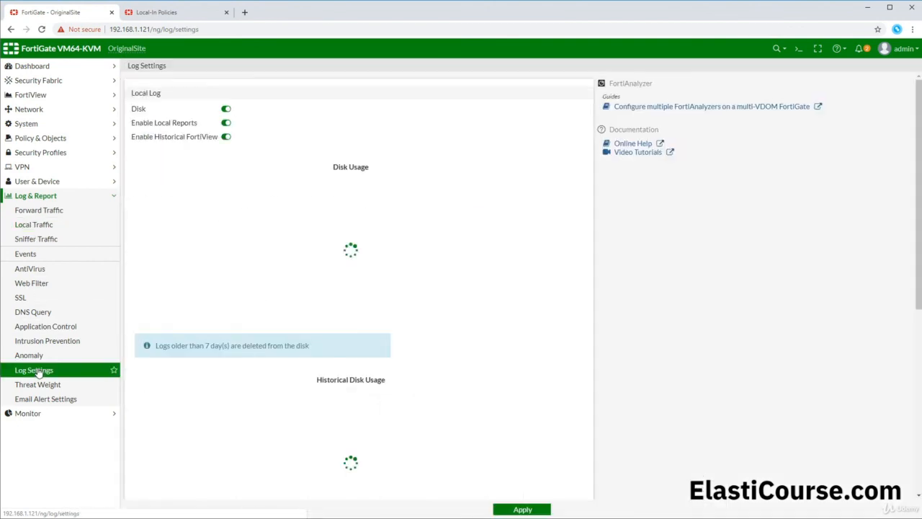